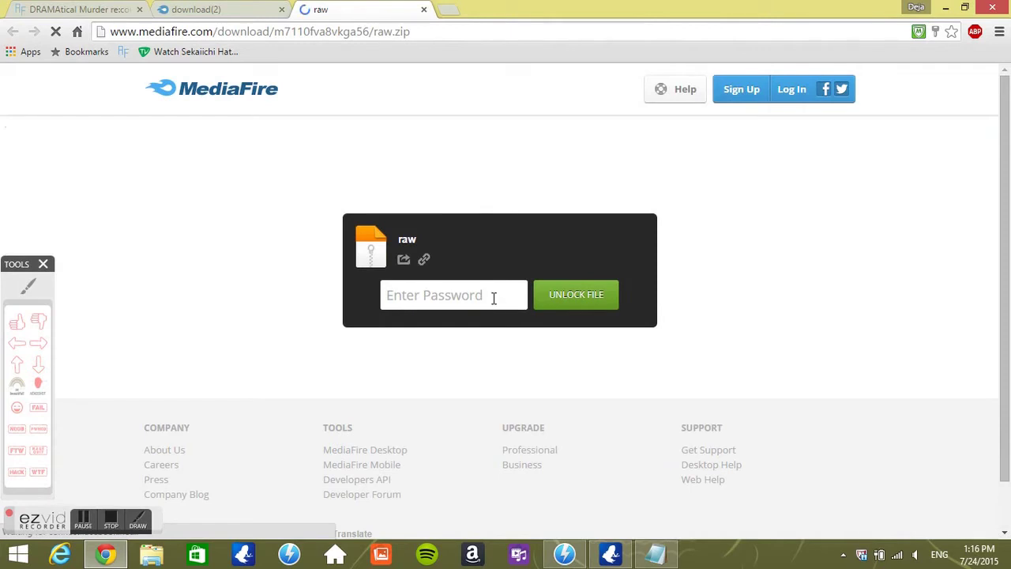
- Paste the file password on the MediaFire page and unlock raw.zip to download it
{"action": "right_click", "coordinate": [492, 298]}
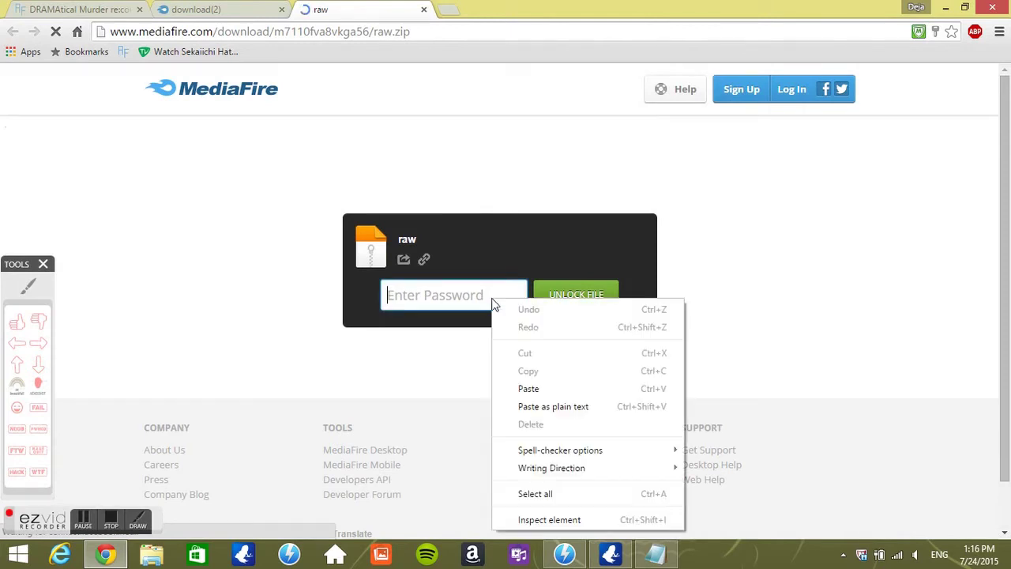
{"action": "left_click", "coordinate": [526, 388]}
{"action": "left_click", "coordinate": [552, 298]}
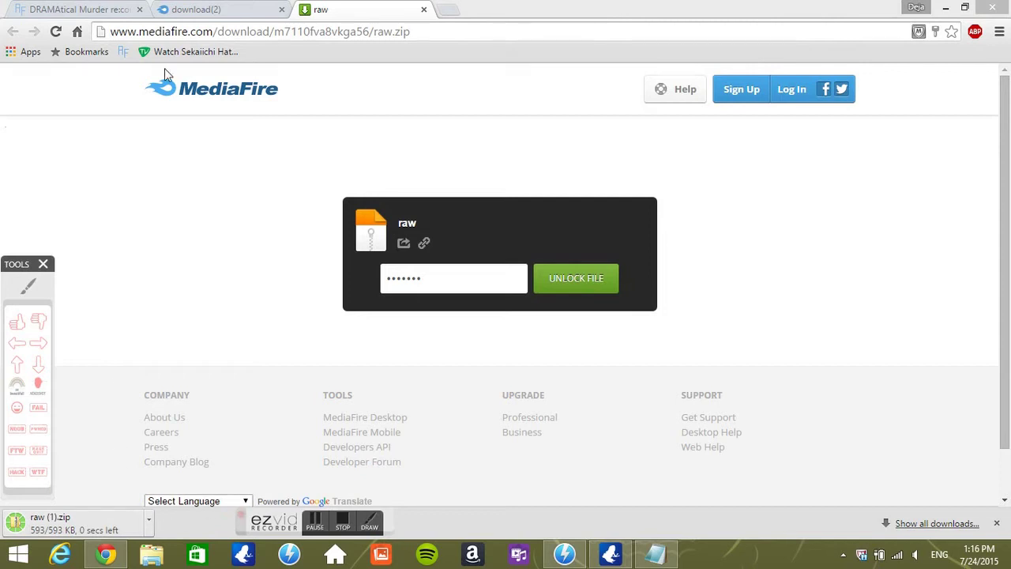
- Close both MediaFire pages, go back to the re:connect setup guide, and minimize the browser
{"action": "left_click", "coordinate": [424, 10]}
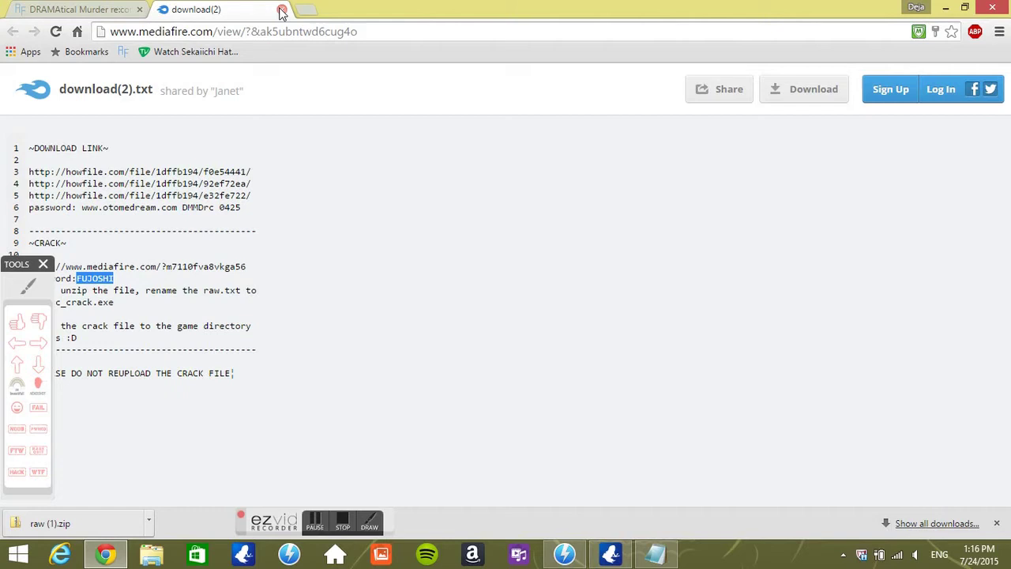
{"action": "left_click", "coordinate": [281, 10]}
{"action": "left_click", "coordinate": [12, 33]}
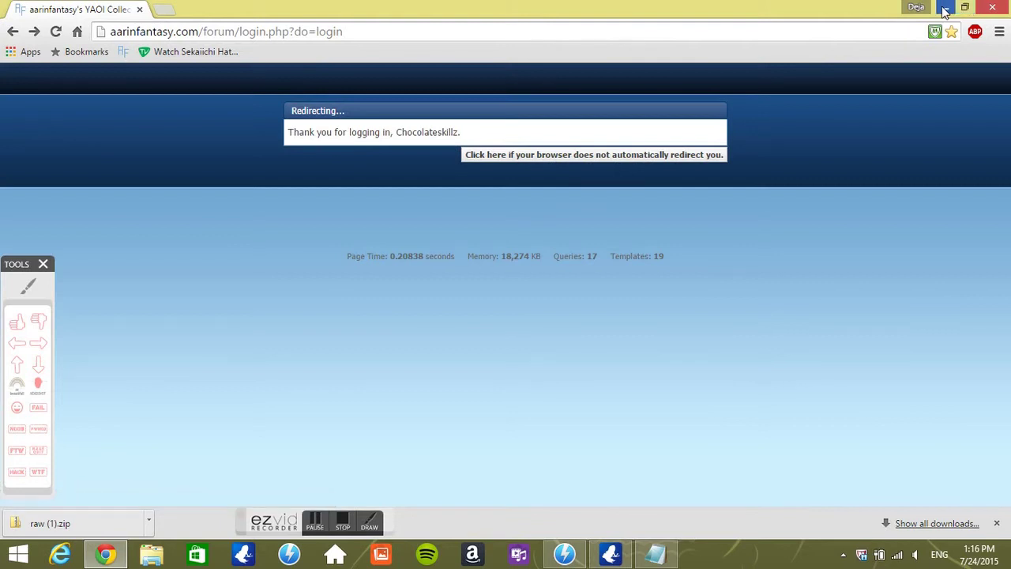
{"action": "left_click", "coordinate": [12, 35]}
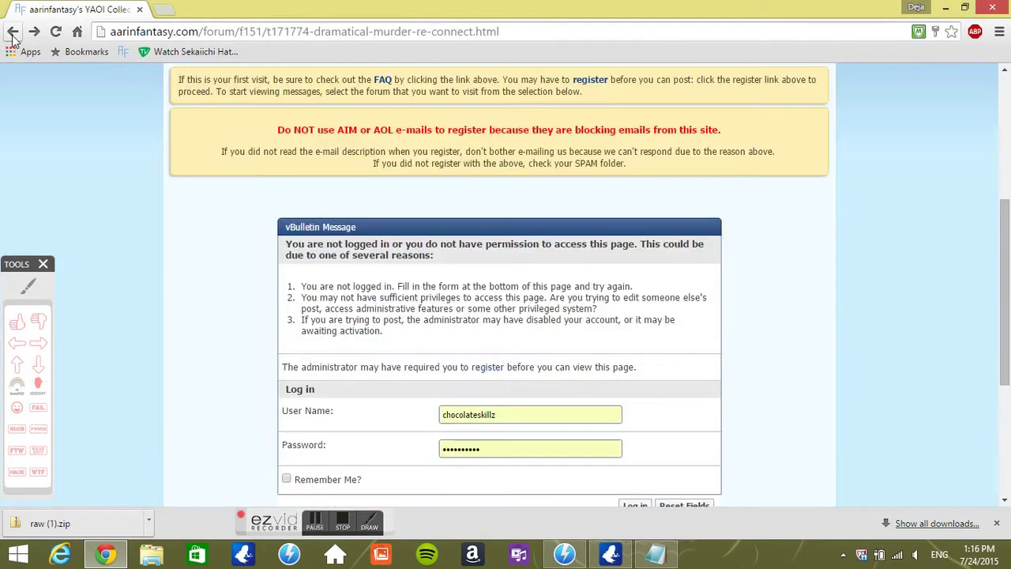
{"action": "left_click", "coordinate": [12, 33]}
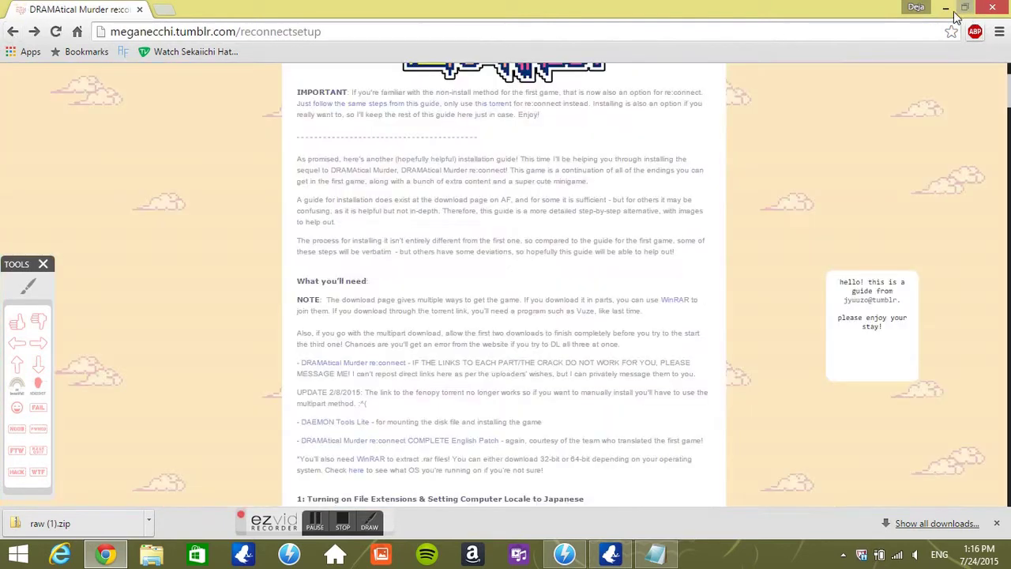
{"action": "left_click", "coordinate": [947, 8]}
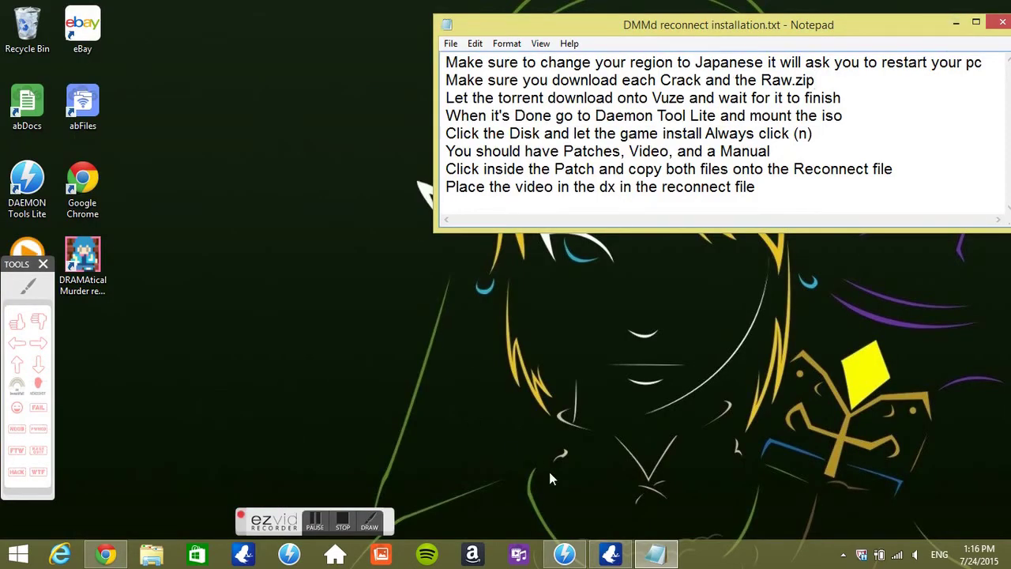
- Open the Downloads folder in File Explorer and find the Drc archive parts
{"action": "left_click", "coordinate": [152, 555]}
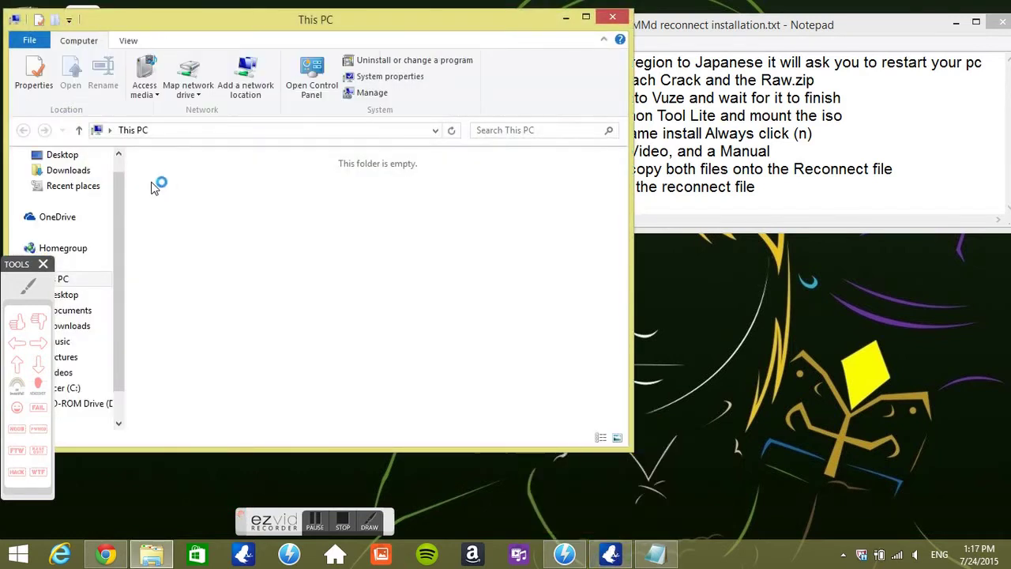
{"action": "left_click", "coordinate": [68, 171]}
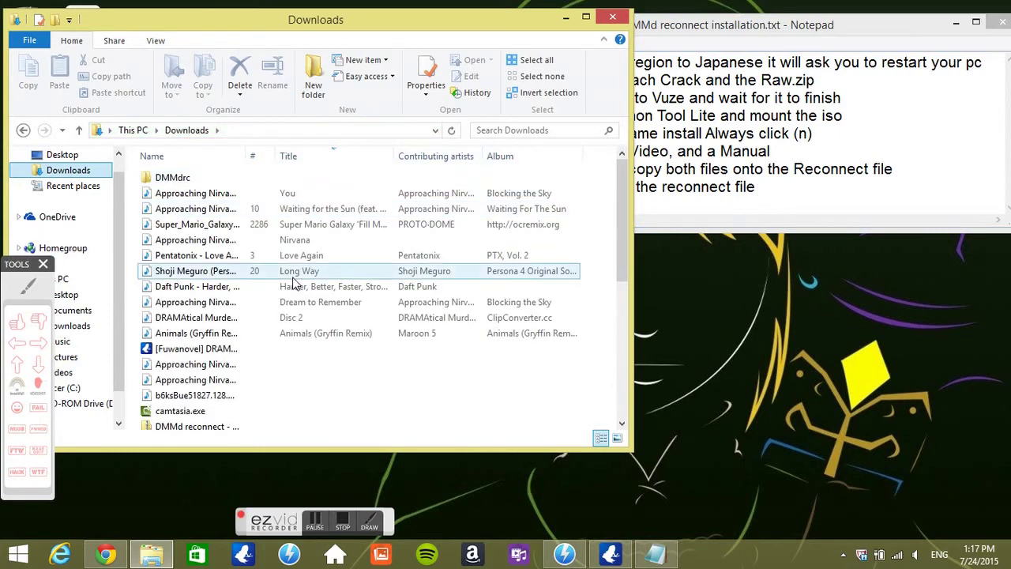
{"action": "left_click_drag", "start_coordinate": [621, 199], "coordinate": [613, 304]}
- Add the line "Extract Drc.part1.rar" after the Raw.zip line in the installation notes
{"action": "left_click", "coordinate": [731, 36]}
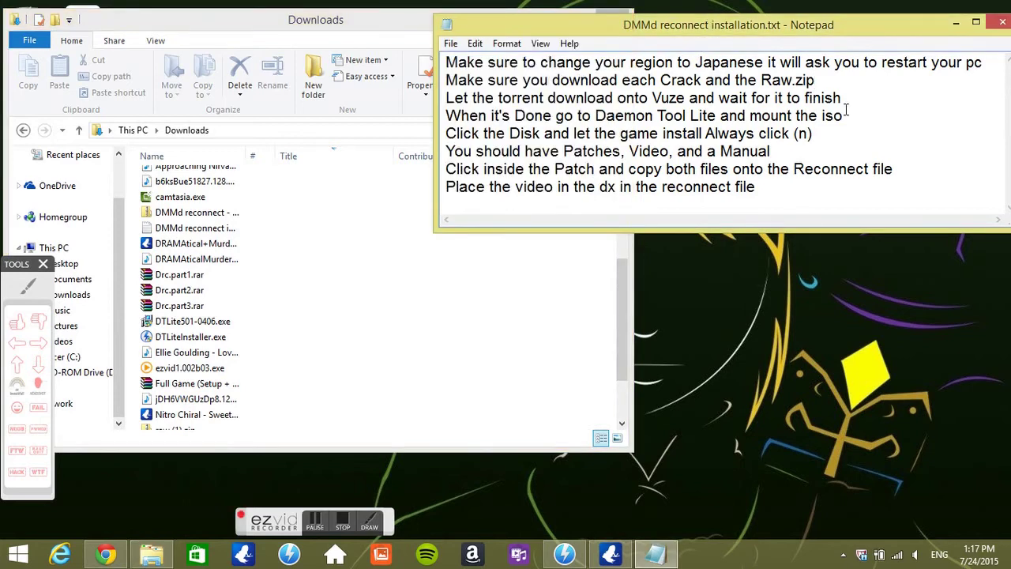
{"action": "key", "text": "Return"}
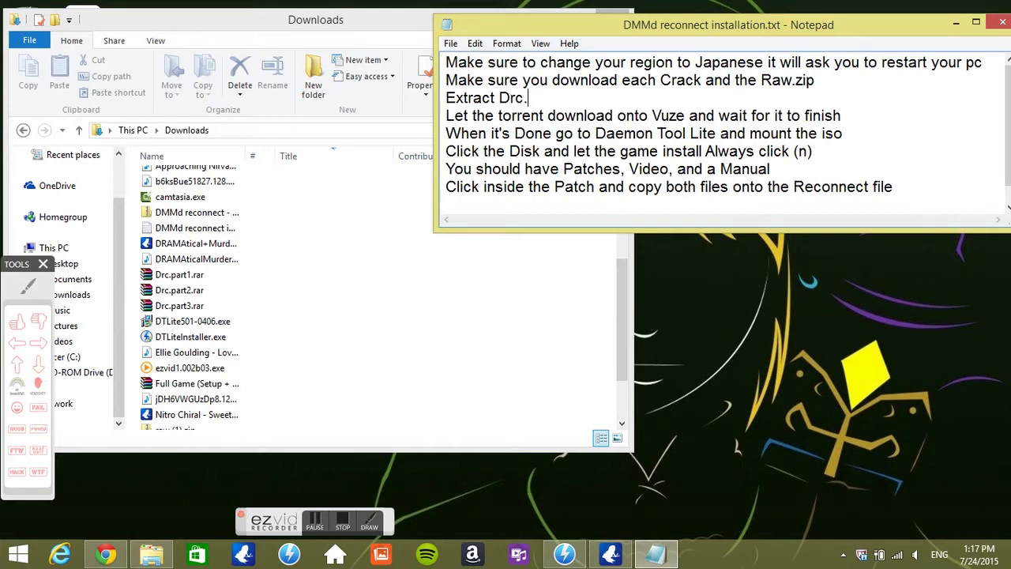
{"action": "type", "text": "part1.rar"}
- Try to extract Drc.part1.rar directly into the Downloads folder
{"action": "left_click", "coordinate": [213, 277]}
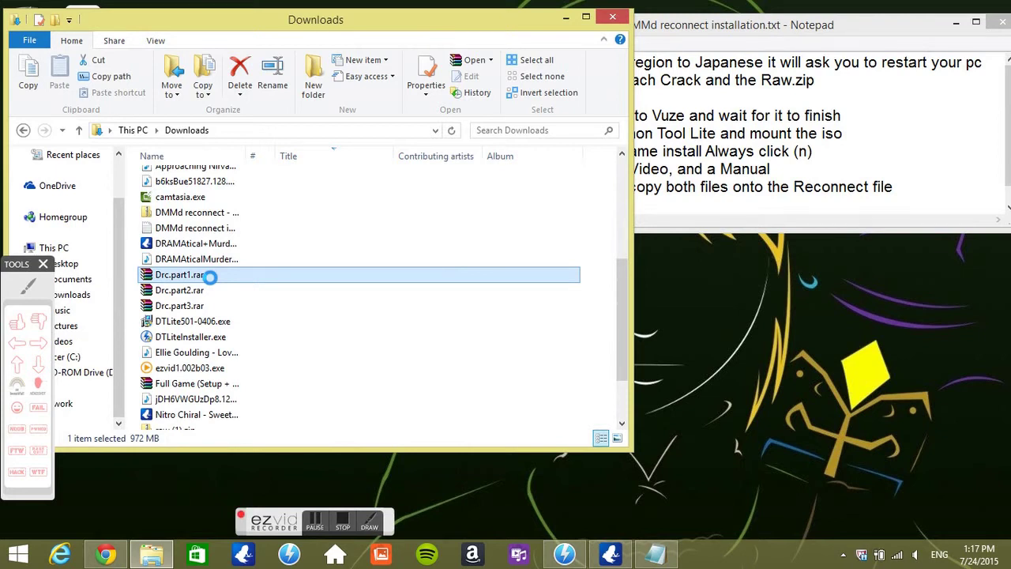
{"action": "right_click", "coordinate": [210, 276]}
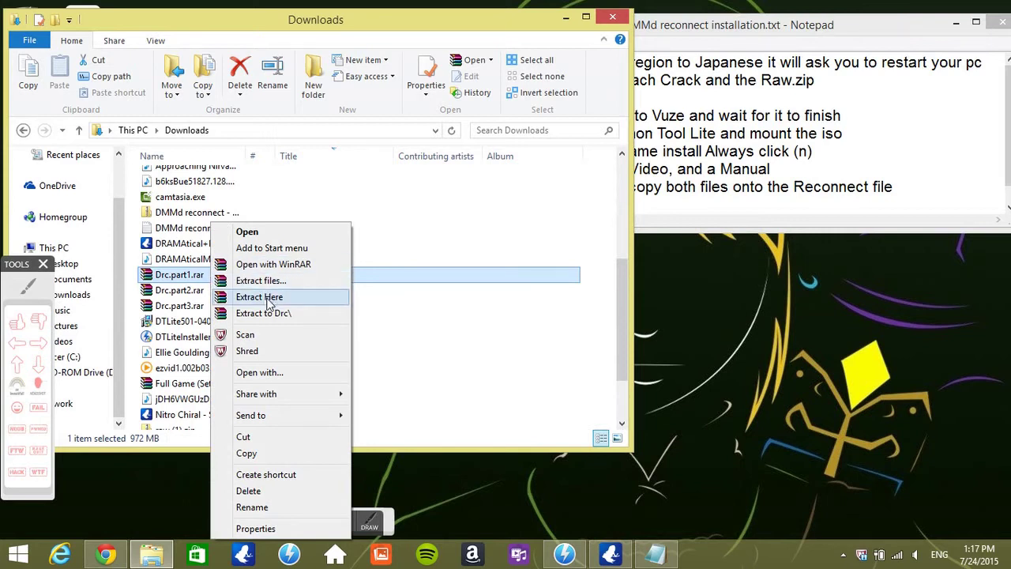
{"action": "left_click", "coordinate": [269, 297]}
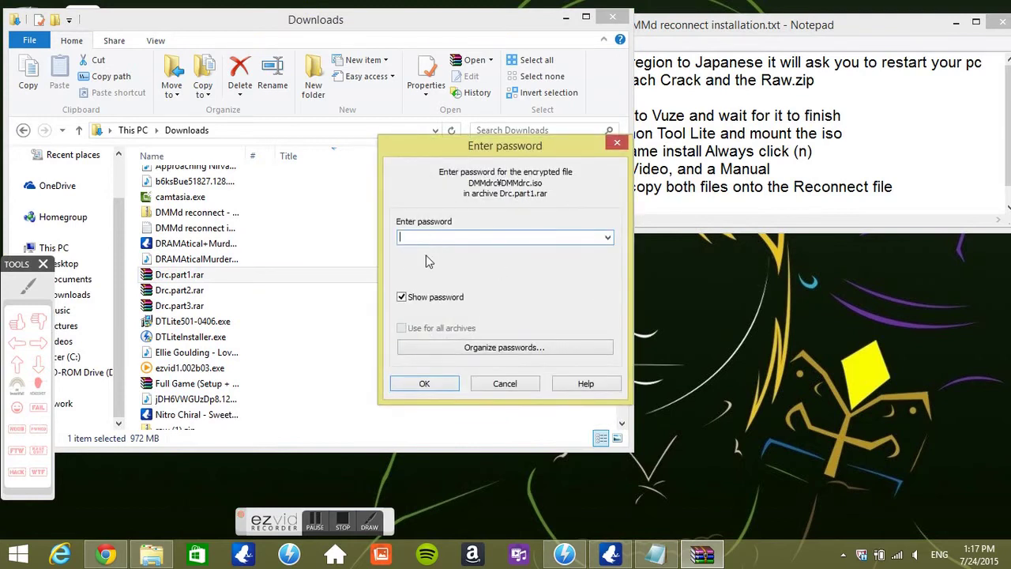
- Find the archive password in the setup guide's extraction section in Chrome, copy it, and minimize the browser
{"action": "left_click", "coordinate": [120, 549]}
{"action": "scroll", "coordinate": [433, 303], "scroll_direction": "down", "scroll_amount": 10}
{"action": "scroll", "coordinate": [433, 302], "scroll_direction": "down", "scroll_amount": 10}
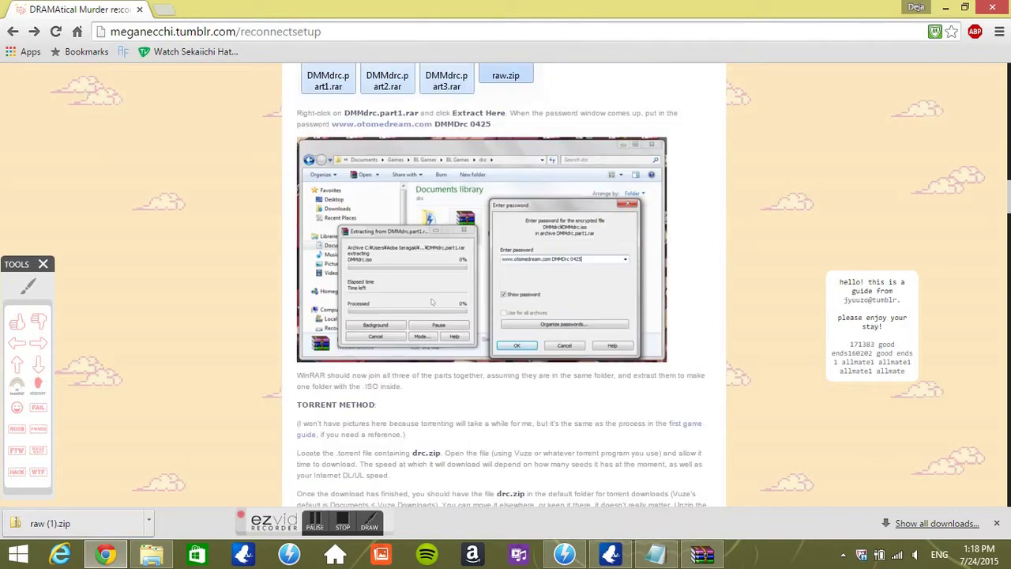
{"action": "scroll", "coordinate": [411, 211], "scroll_direction": "down", "scroll_amount": 4}
{"action": "scroll", "coordinate": [261, 124], "scroll_direction": "up", "scroll_amount": 4}
{"action": "left_click", "coordinate": [28, 286]}
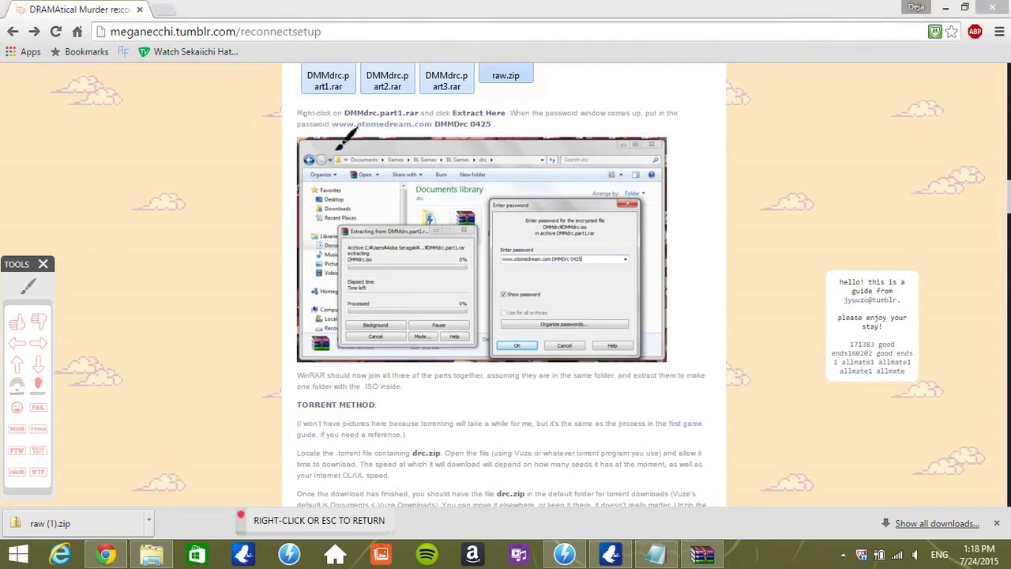
{"action": "left_click_drag", "start_coordinate": [332, 130], "coordinate": [489, 130]}
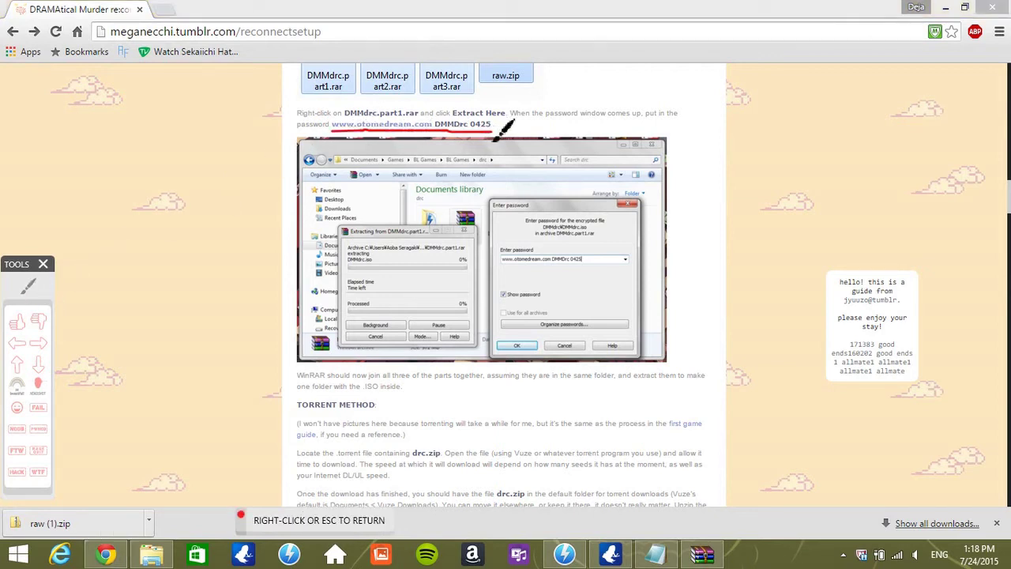
{"action": "right_click", "coordinate": [488, 136]}
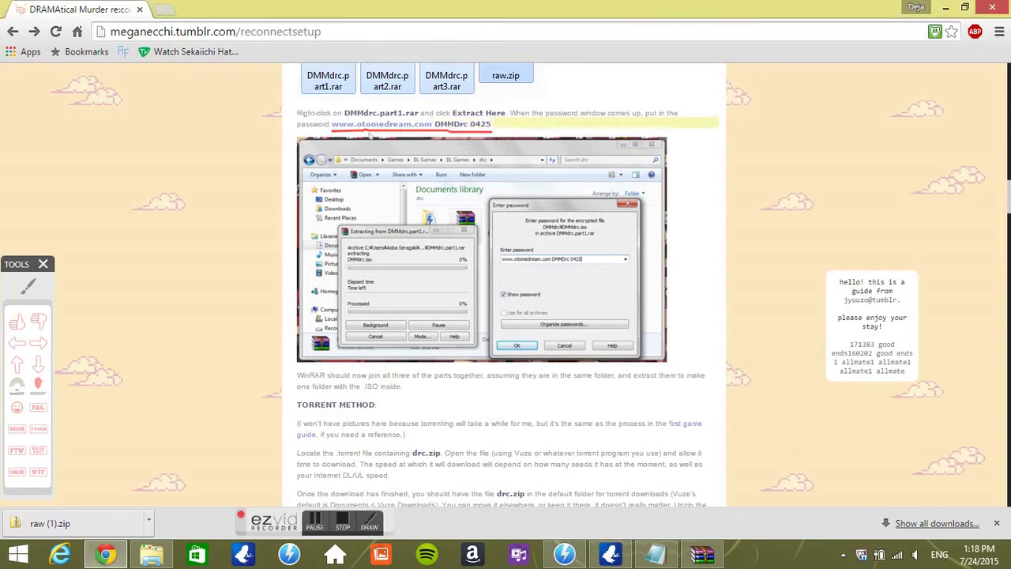
{"action": "right_click", "coordinate": [336, 128]}
{"action": "left_click", "coordinate": [369, 224]}
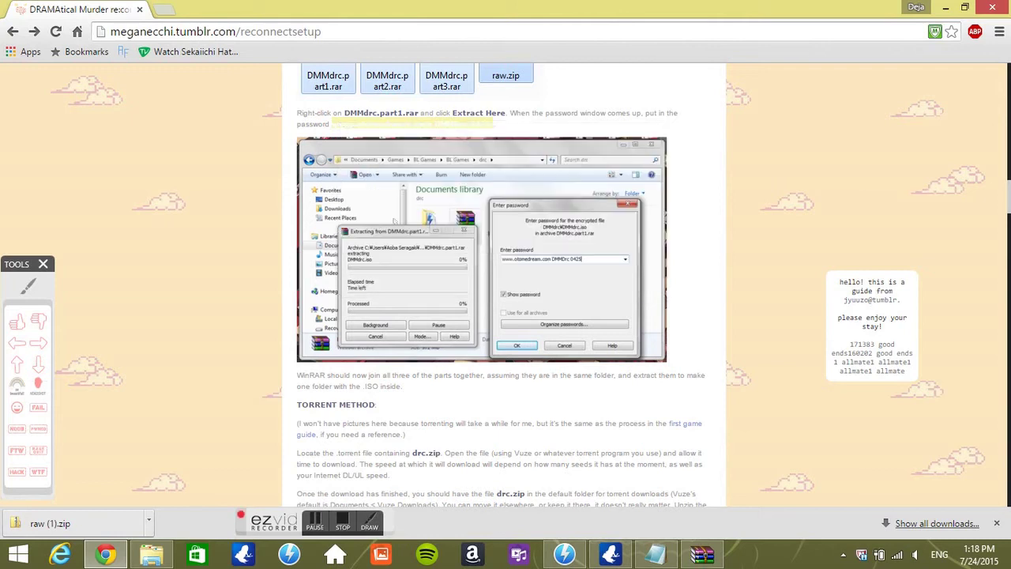
{"action": "left_click", "coordinate": [946, 7]}
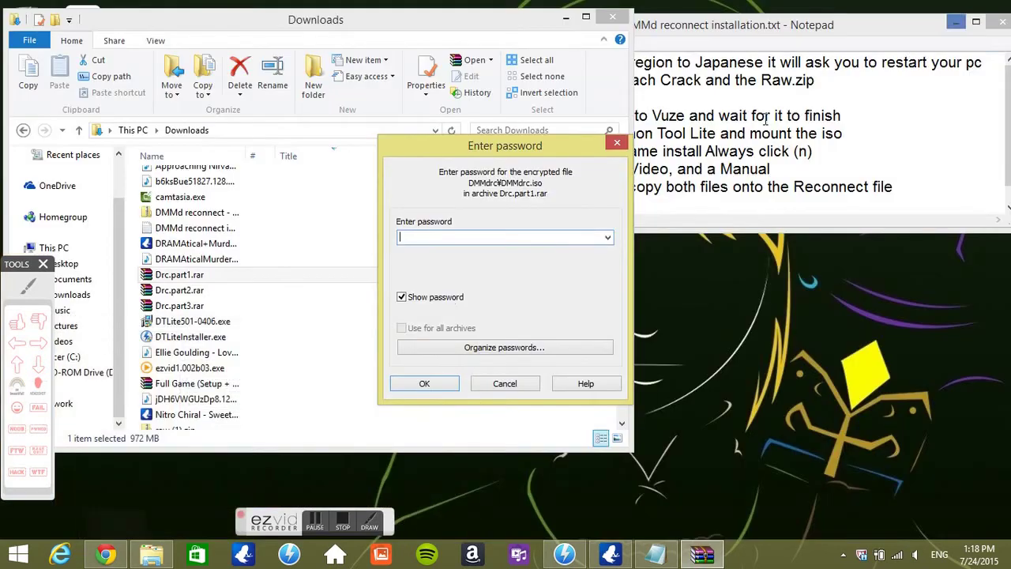
- Paste the archive password for Drc.part1.rar, close the password dialog without confirming, and minimize the Downloads window
{"action": "right_click", "coordinate": [457, 237]}
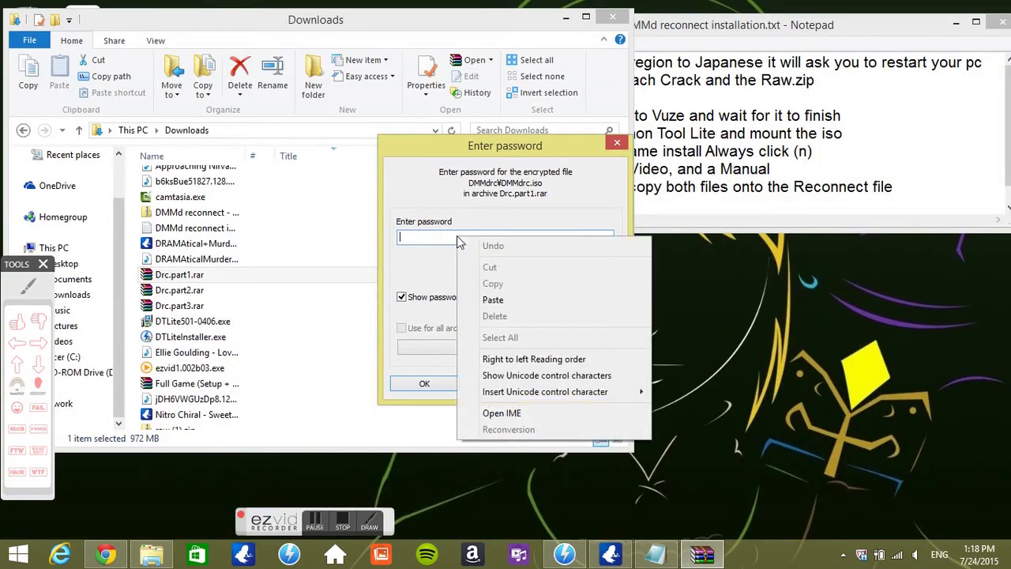
{"action": "left_click", "coordinate": [489, 298]}
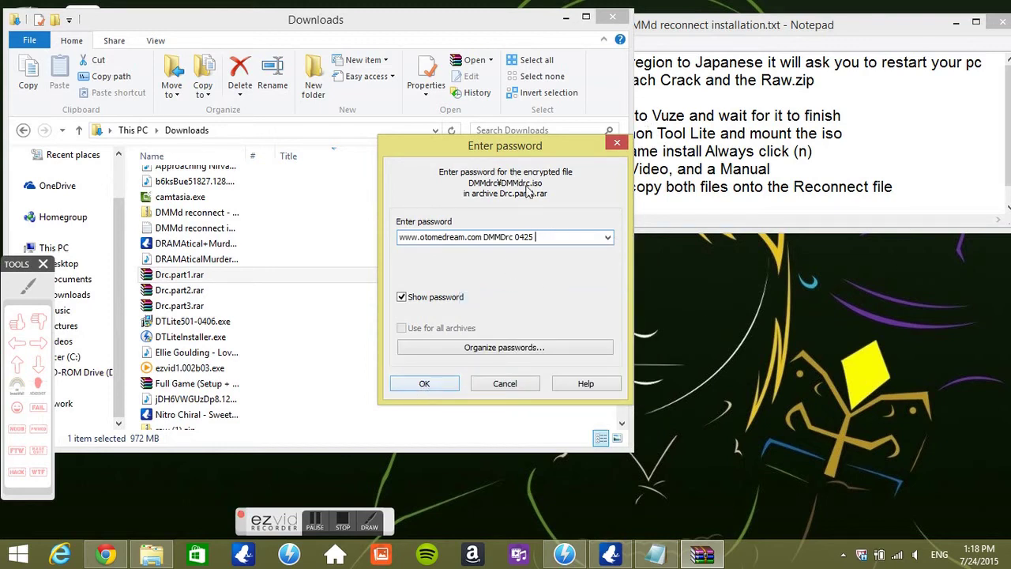
{"action": "left_click", "coordinate": [616, 144]}
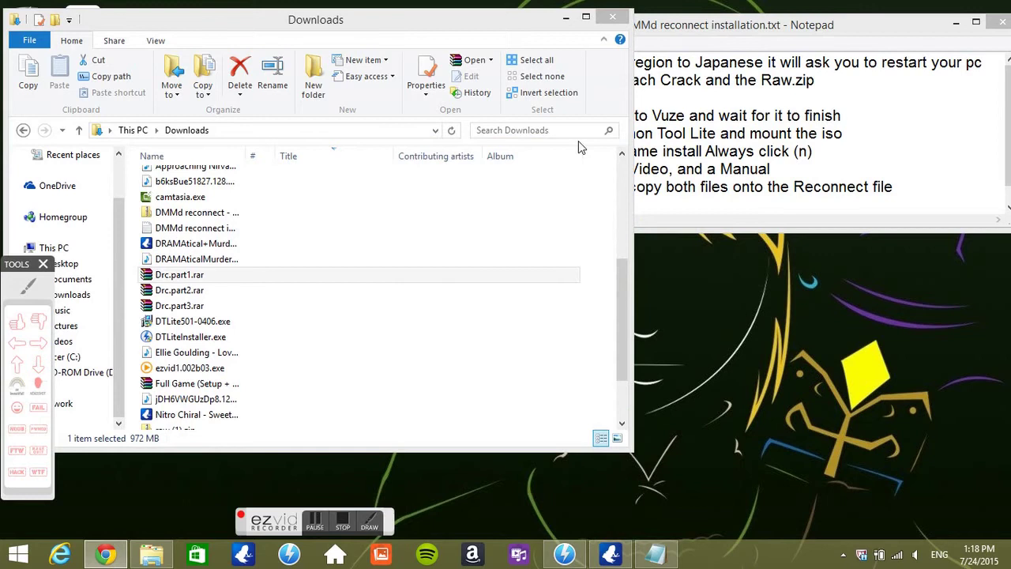
{"action": "left_click", "coordinate": [566, 16]}
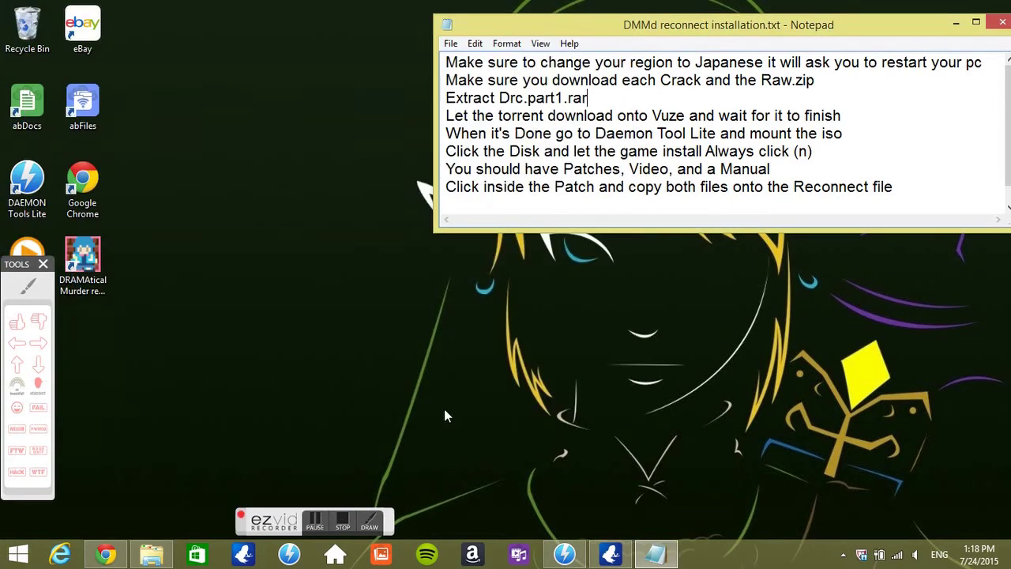
- Check the progress of the DRAMAtical Murder Reconnect torrent in Vuze, and minimize the client
{"action": "left_click", "coordinate": [611, 561]}
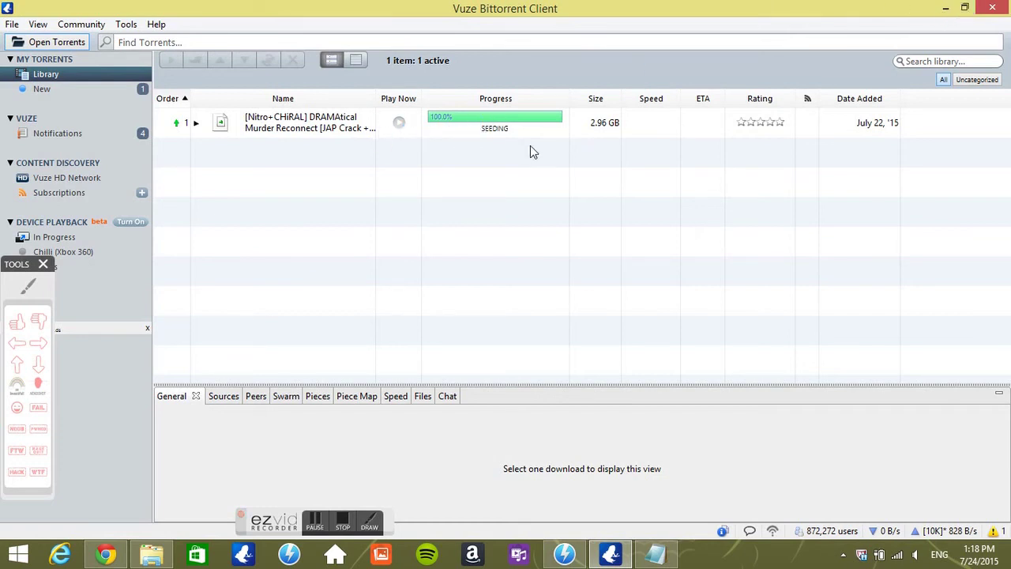
{"action": "left_click", "coordinate": [946, 9]}
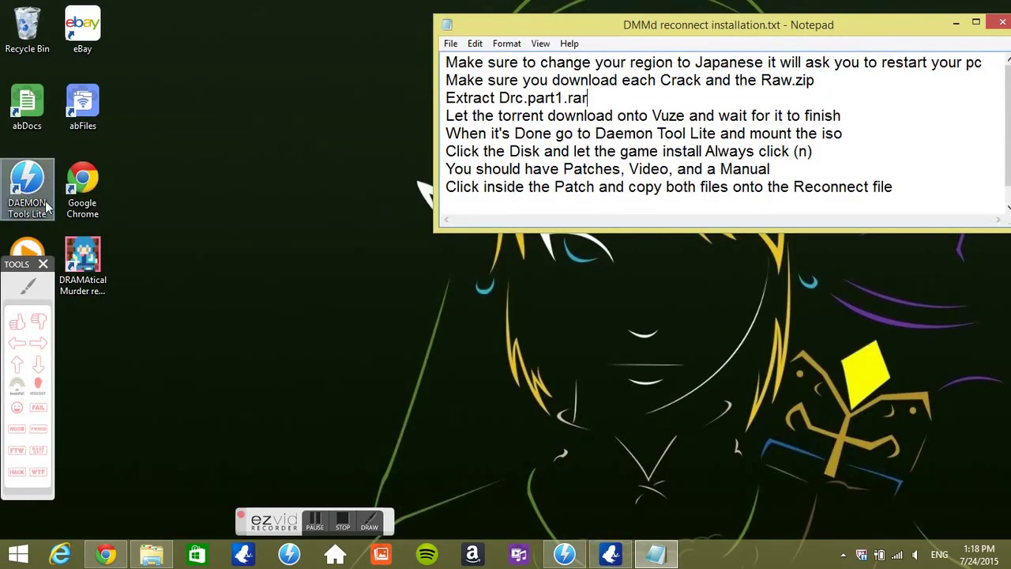
- Switch to the setup guide in Chrome and open the DAEMON Tools Lite link from its requirements list
{"action": "left_click", "coordinate": [108, 556]}
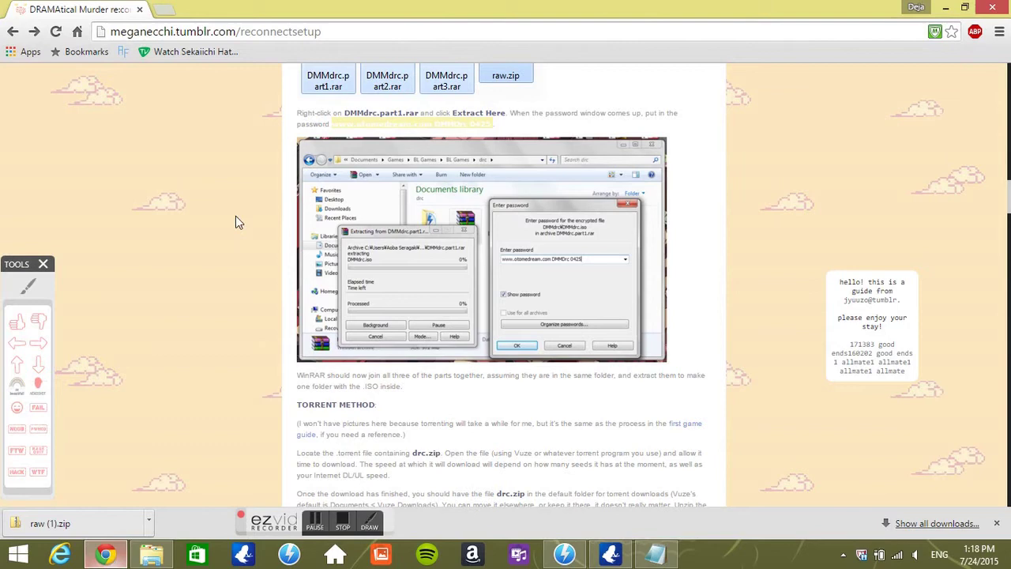
{"action": "scroll", "coordinate": [71, 382], "scroll_direction": "up", "scroll_amount": 15}
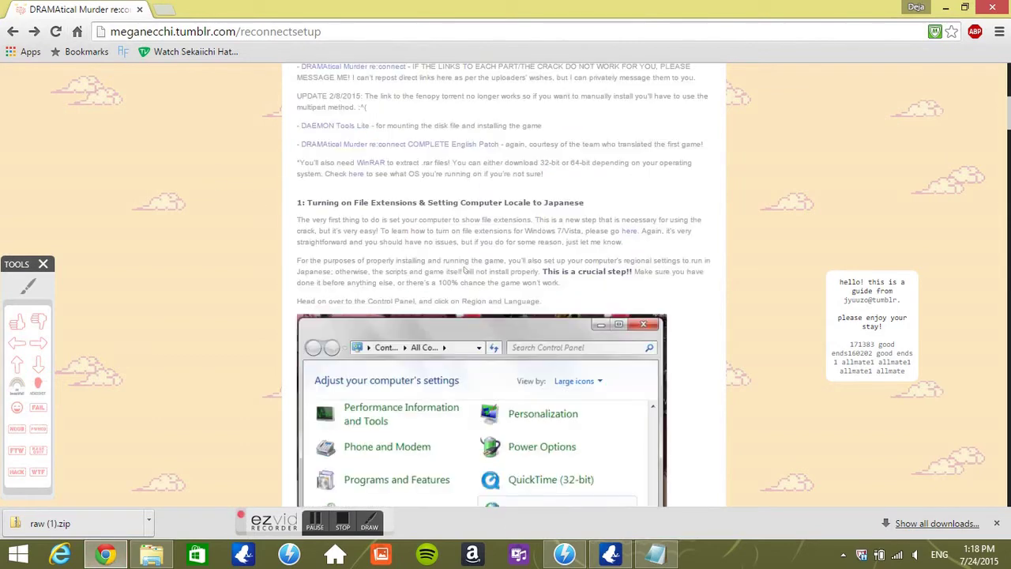
{"action": "left_click", "coordinate": [30, 288]}
{"action": "left_click_drag", "start_coordinate": [278, 342], "coordinate": [329, 286]}
{"action": "right_click", "coordinate": [343, 278]}
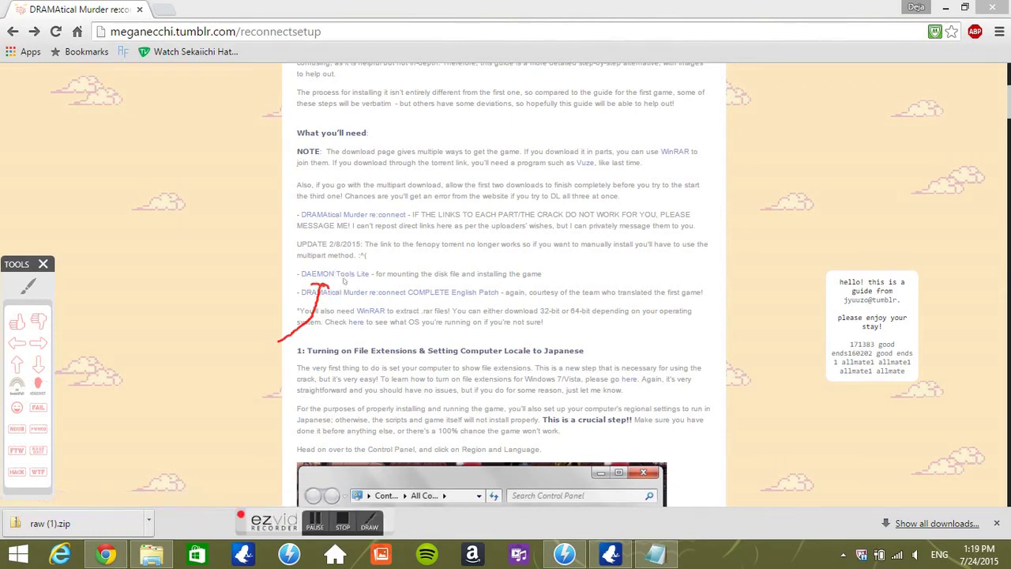
{"action": "left_click", "coordinate": [344, 275]}
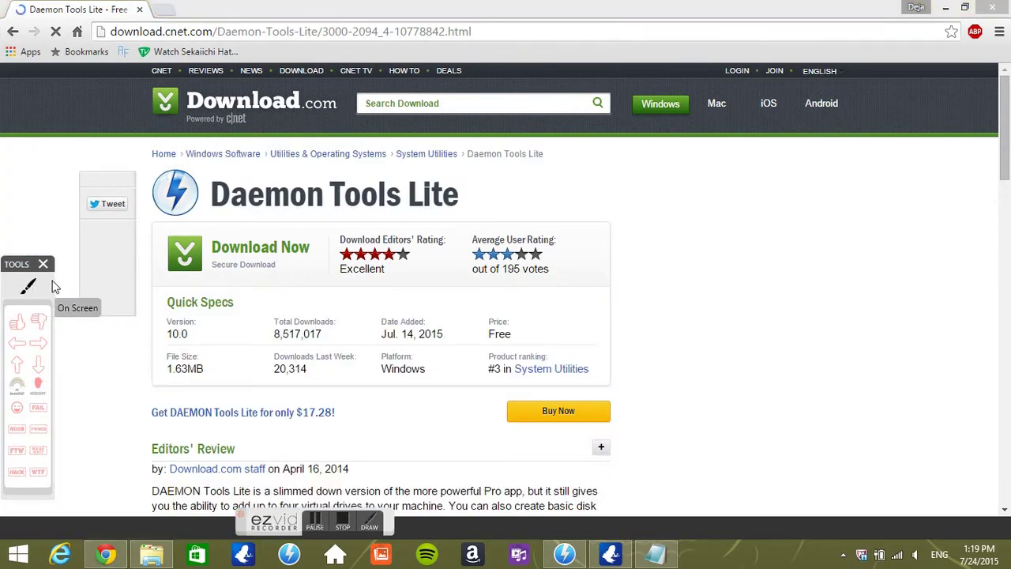
- Examine the Daemon Tools Lite download option, return to the setup guide, and minimize the browser
{"action": "left_click", "coordinate": [50, 284]}
{"action": "mouse_move", "coordinate": [113, 356]}
{"action": "left_mouse_down"}
{"action": "mouse_move", "coordinate": [180, 322]}
{"action": "mouse_move", "coordinate": [223, 264]}
{"action": "mouse_move", "coordinate": [236, 268]}
{"action": "left_mouse_up"}
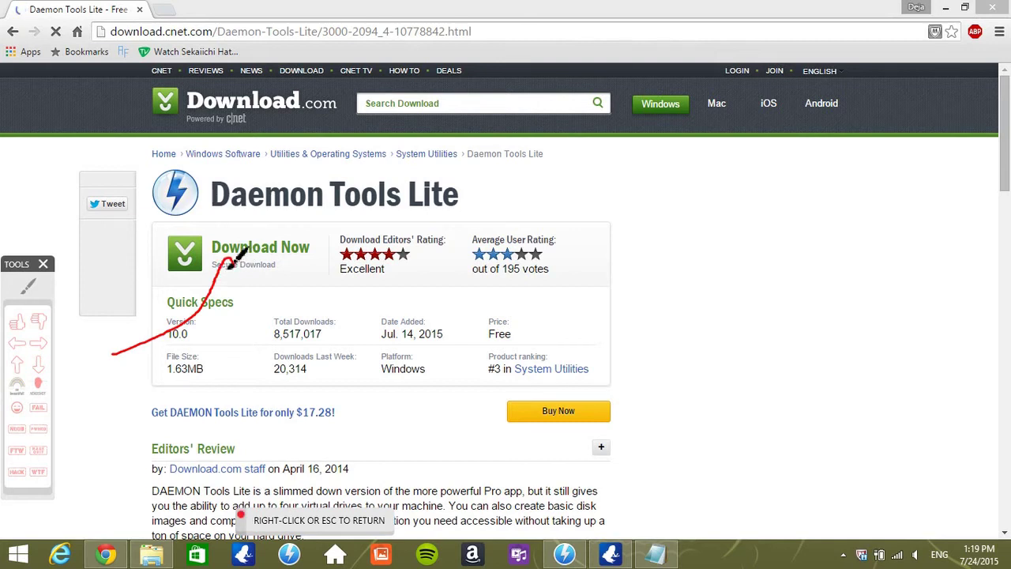
{"action": "right_click", "coordinate": [212, 271]}
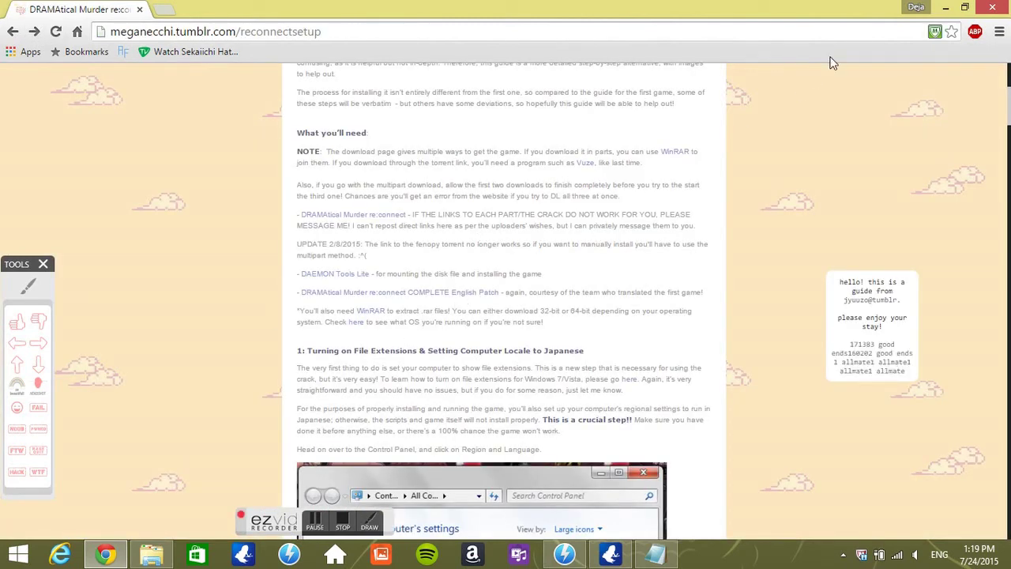
{"action": "left_click", "coordinate": [946, 7]}
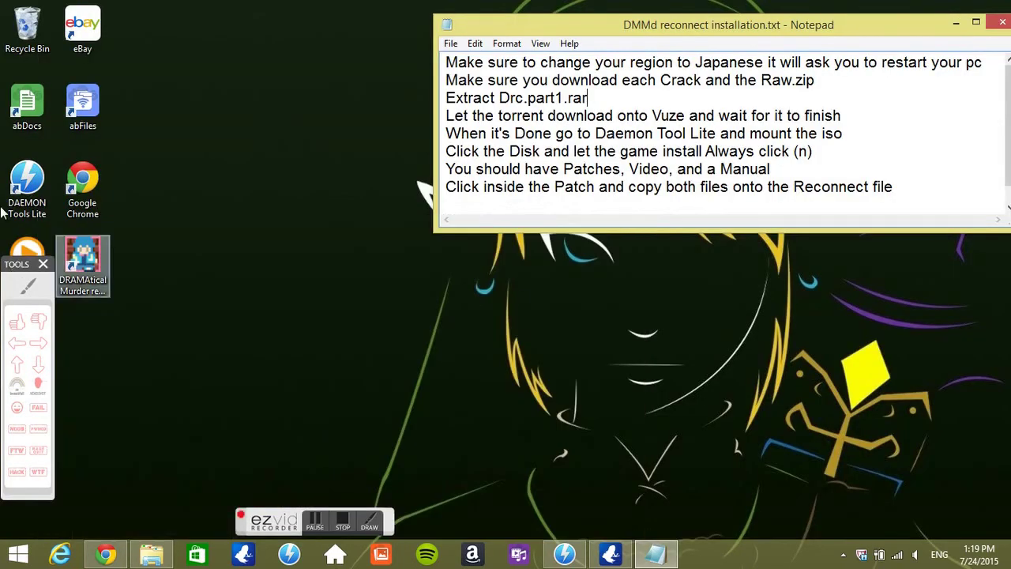
- Switch to DAEMON Tools Lite, draw an arrow pointing to Quick Mount, and open its image selection dialog
{"action": "left_click", "coordinate": [562, 555]}
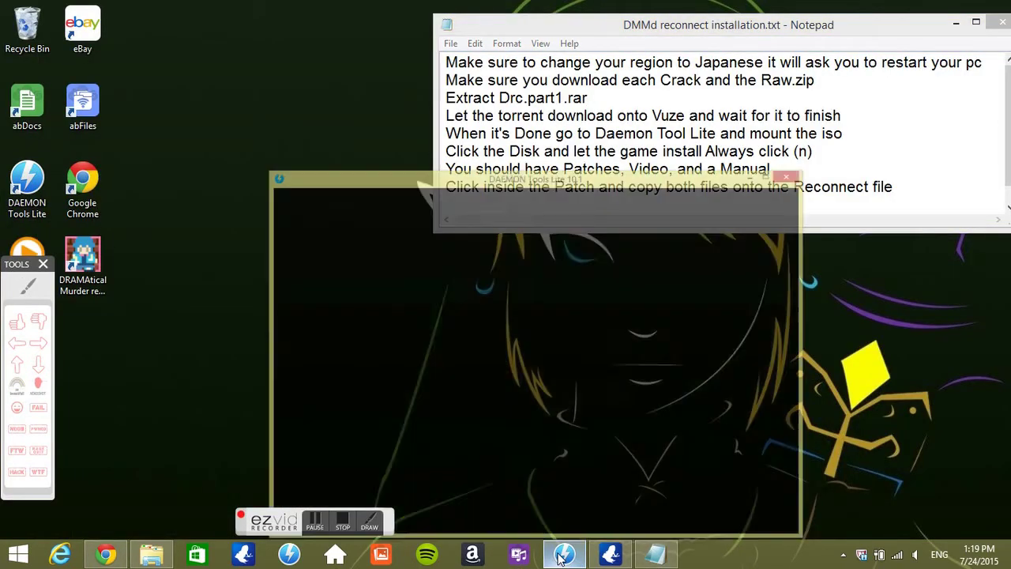
{"action": "left_click", "coordinate": [369, 522]}
{"action": "mouse_move", "coordinate": [397, 366]}
{"action": "left_mouse_down"}
{"action": "mouse_move", "coordinate": [398, 385]}
{"action": "mouse_move", "coordinate": [323, 468]}
{"action": "mouse_move", "coordinate": [296, 462]}
{"action": "mouse_move", "coordinate": [305, 452]}
{"action": "left_mouse_up"}
{"action": "right_click", "coordinate": [301, 458]}
{"action": "left_click", "coordinate": [272, 452]}
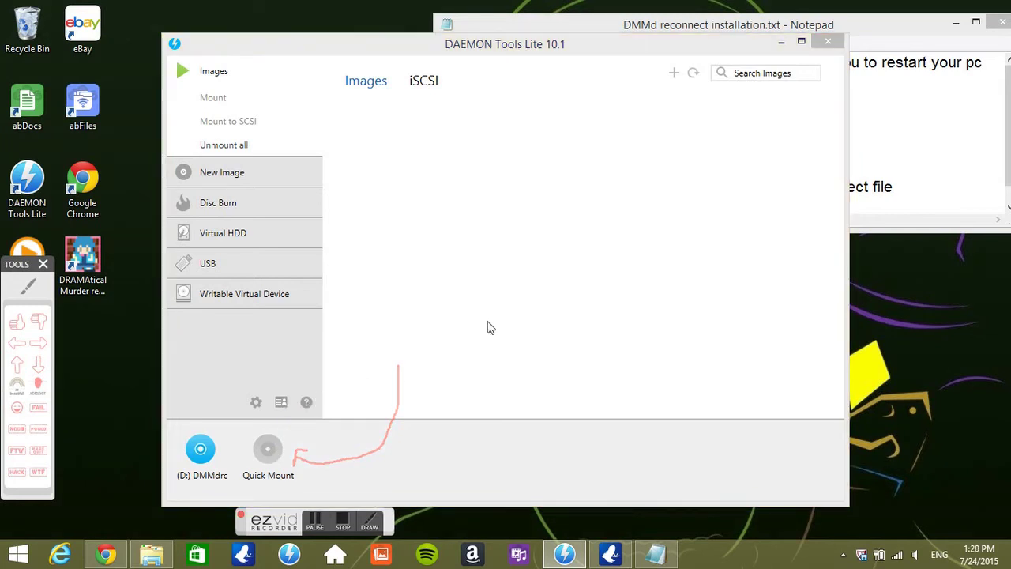
- Highlight the Notepad instruction about mounting the ISO in DAEMON Tools Lite, and minimize the notes
{"action": "left_click", "coordinate": [863, 28]}
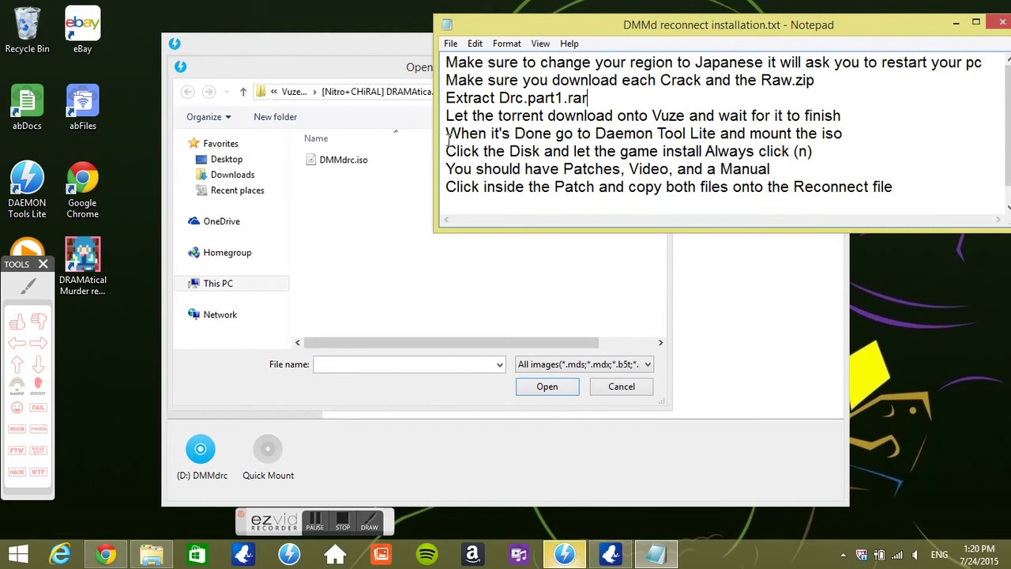
{"action": "left_click_drag", "start_coordinate": [448, 136], "coordinate": [848, 133]}
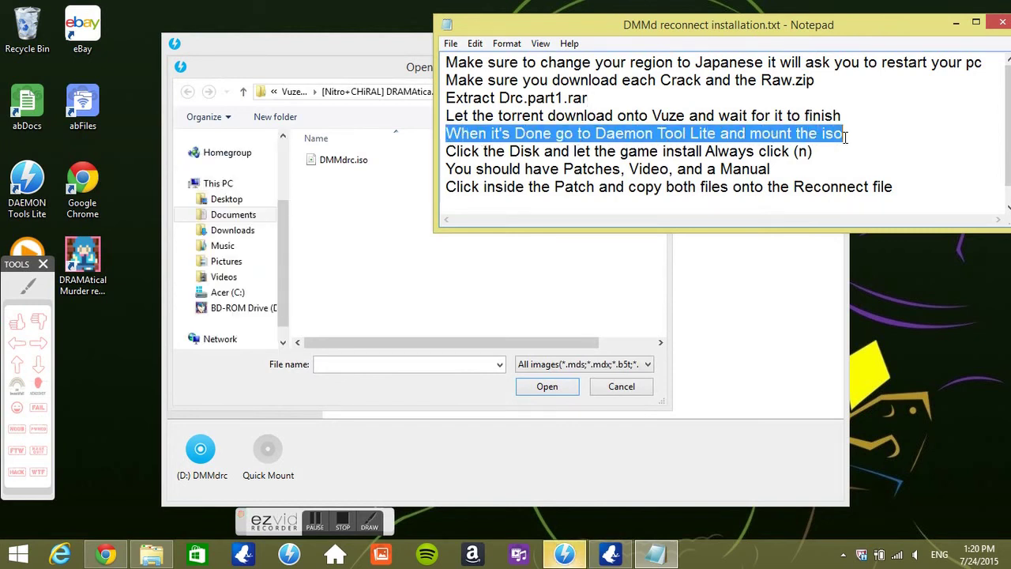
{"action": "left_click", "coordinate": [851, 130]}
{"action": "left_click", "coordinate": [956, 24]}
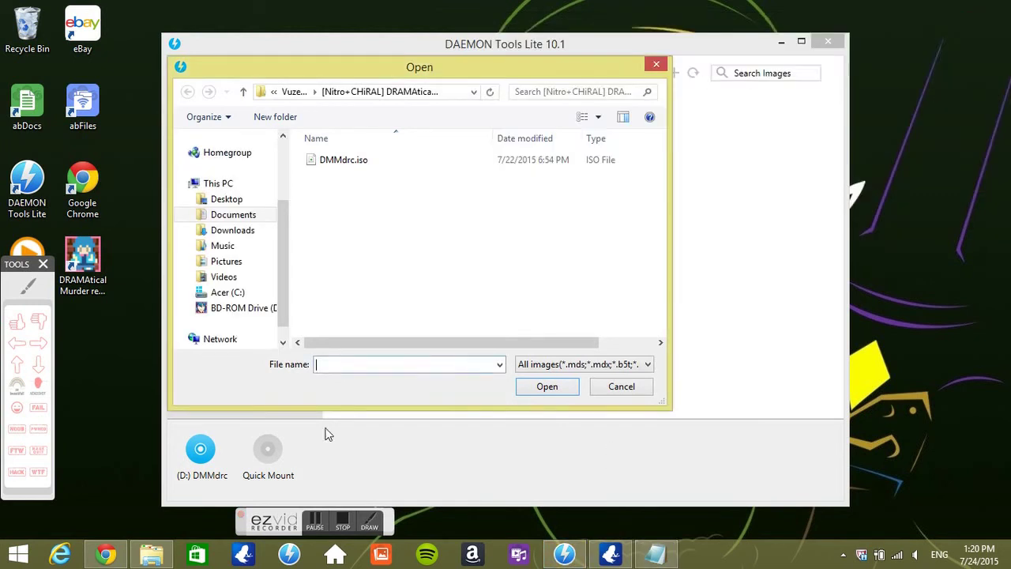
- Select DMMdrc.iso in the image selection dialog, and close the dialog without opening the file
{"action": "left_click", "coordinate": [340, 161]}
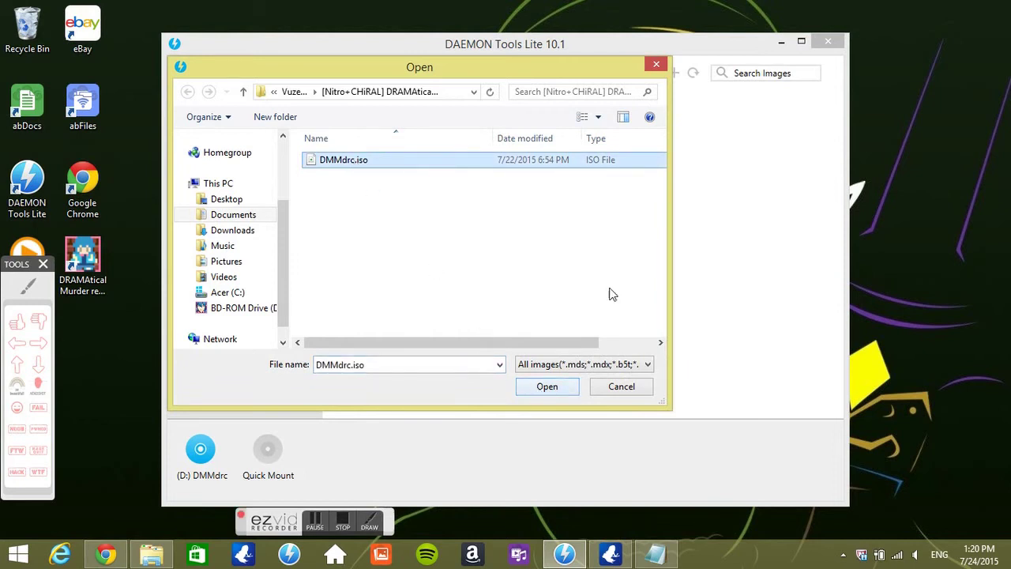
{"action": "left_click", "coordinate": [655, 64]}
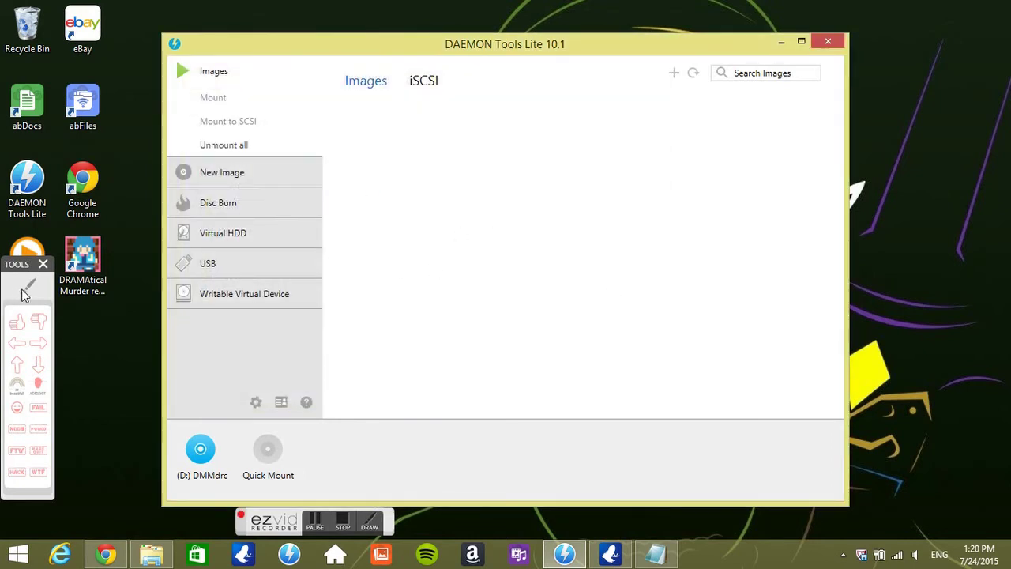
- Draw a freehand pointer to the mounted DMMdrc drive, and minimize DAEMON Tools Lite
{"action": "left_click", "coordinate": [27, 286]}
{"action": "mouse_move", "coordinate": [348, 465]}
{"action": "left_mouse_down"}
{"action": "mouse_move", "coordinate": [224, 482]}
{"action": "mouse_move", "coordinate": [215, 459]}
{"action": "left_mouse_up"}
{"action": "right_click", "coordinate": [217, 458]}
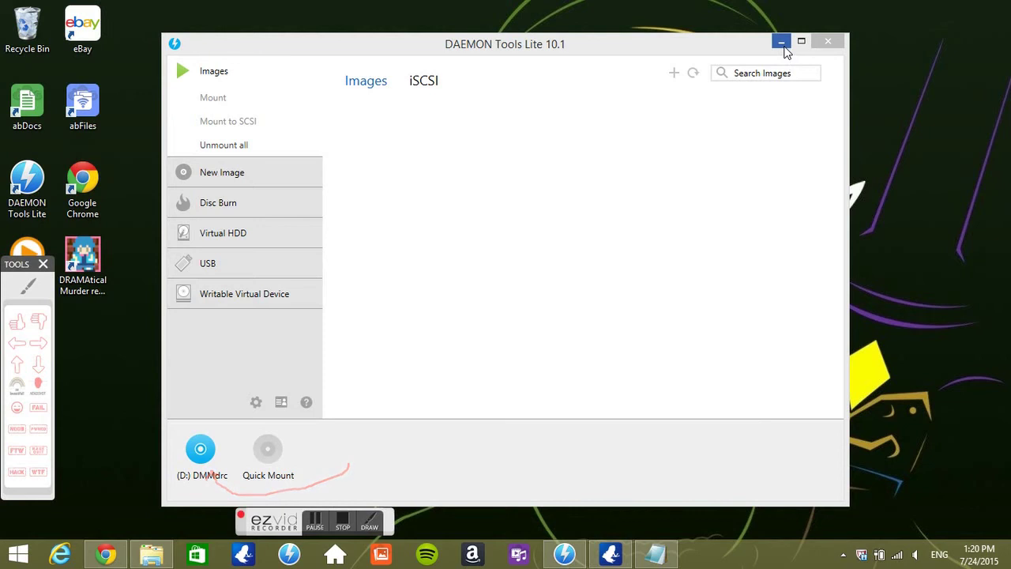
{"action": "left_click", "coordinate": [781, 42]}
- Check the DMMdrc BD-ROM drive in File Explorer, and highlight the Notepad instruction about installing the game from the disk
{"action": "left_click", "coordinate": [166, 558]}
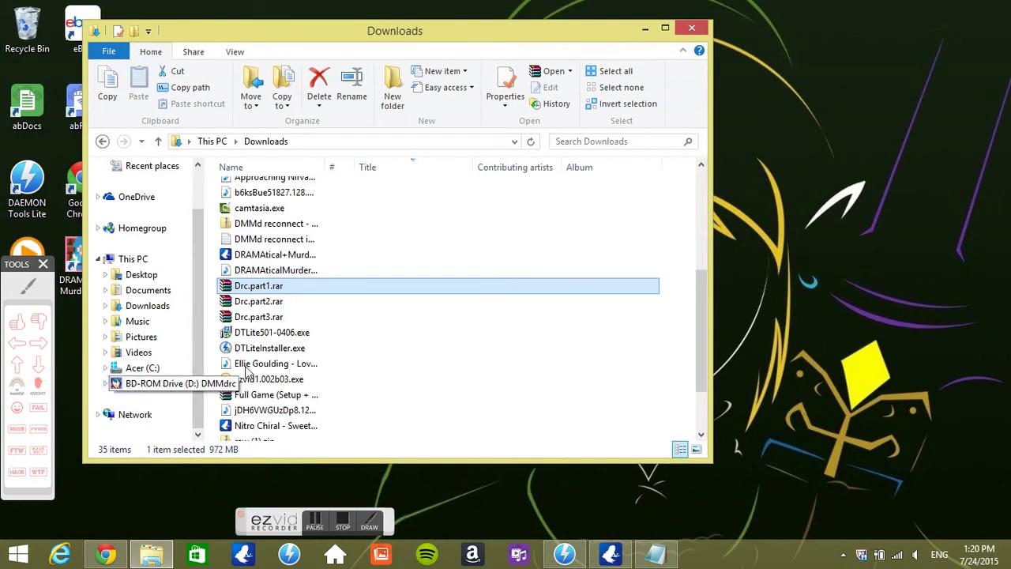
{"action": "left_click", "coordinate": [644, 30]}
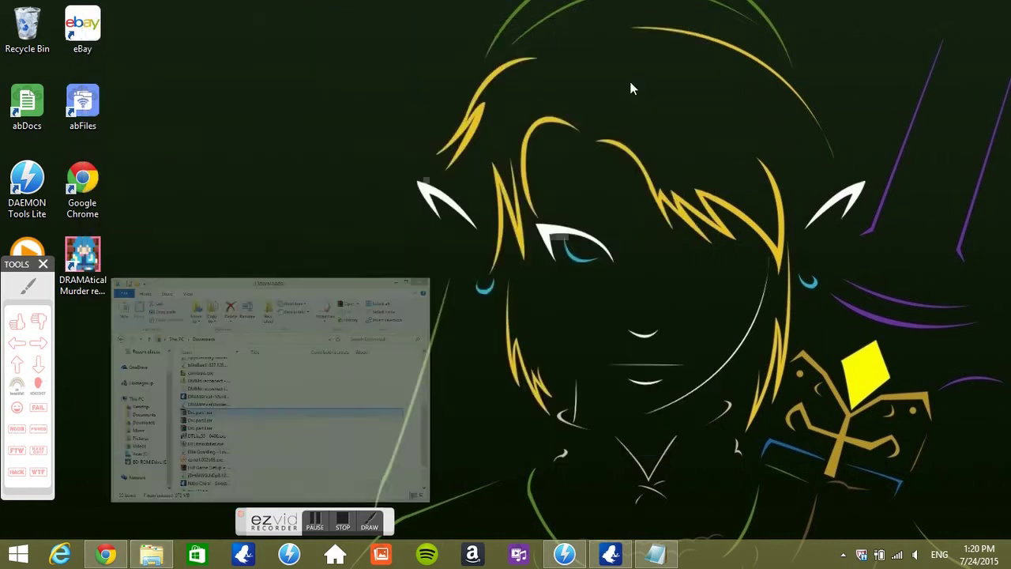
{"action": "left_click", "coordinate": [656, 554]}
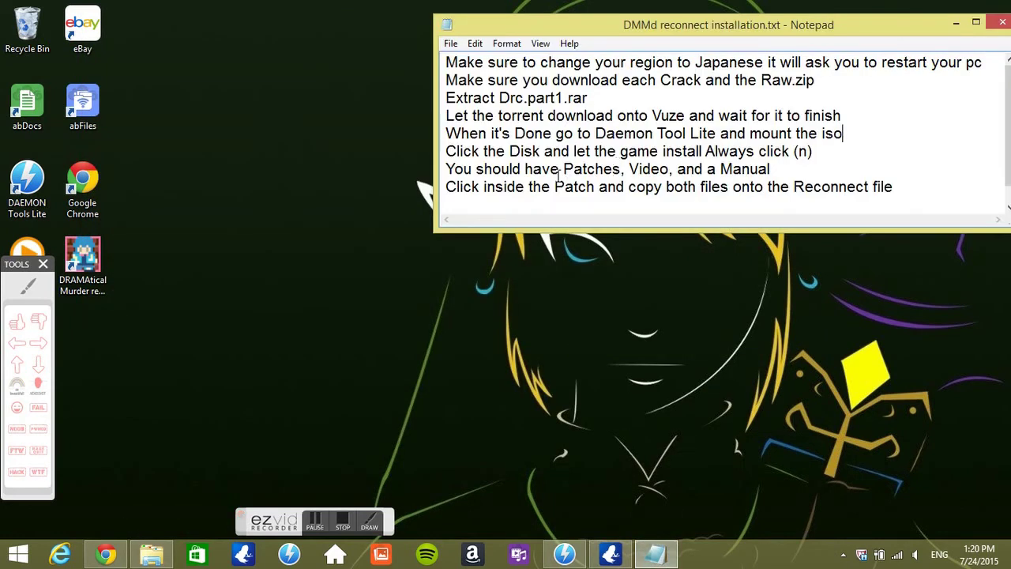
{"action": "left_click_drag", "start_coordinate": [448, 151], "coordinate": [811, 157]}
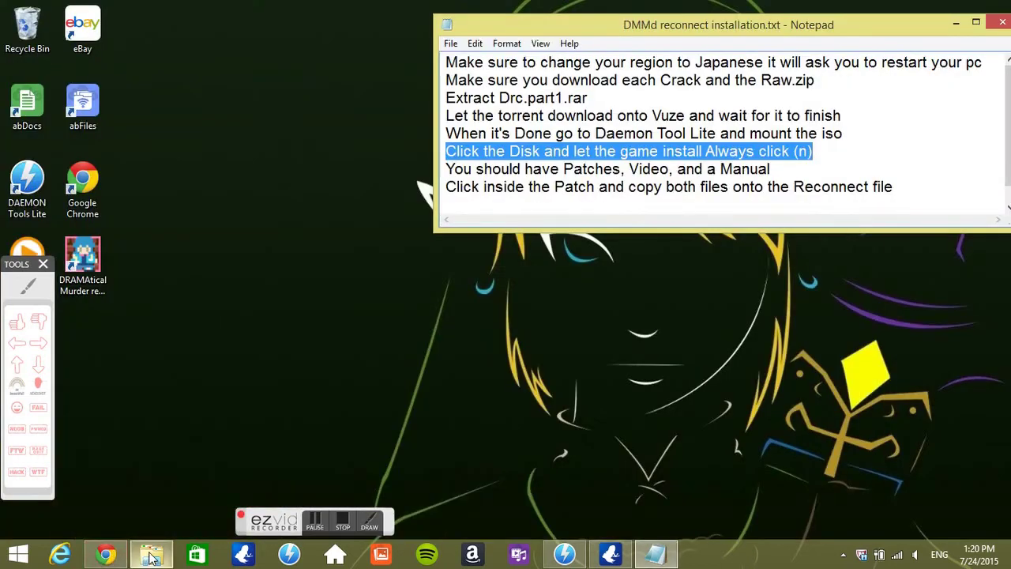
- Extract raw.zip directly into the Downloads folder and select the extracted raw.txt
{"action": "mouse_move", "coordinate": [152, 557]}
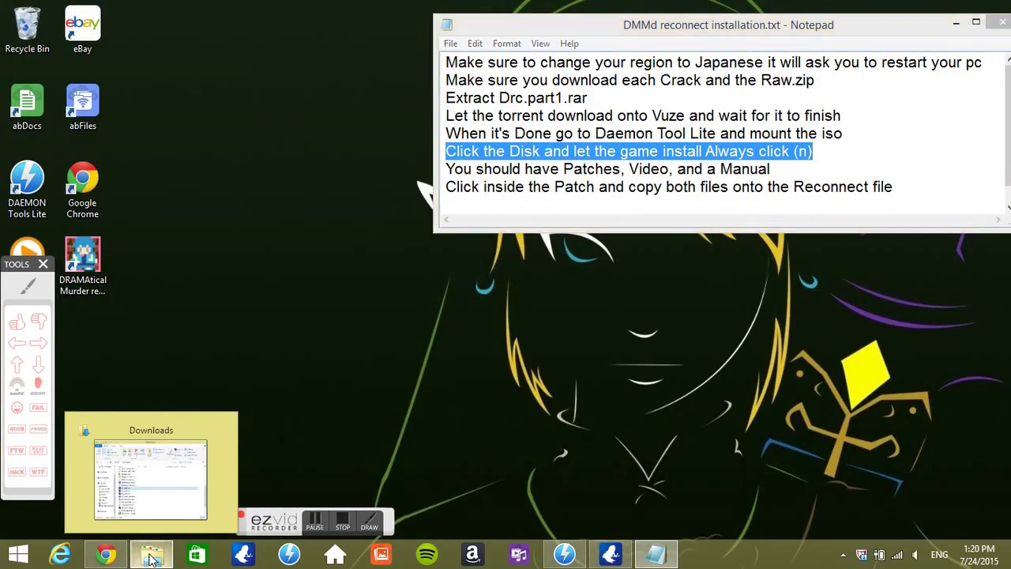
{"action": "left_click", "coordinate": [152, 557]}
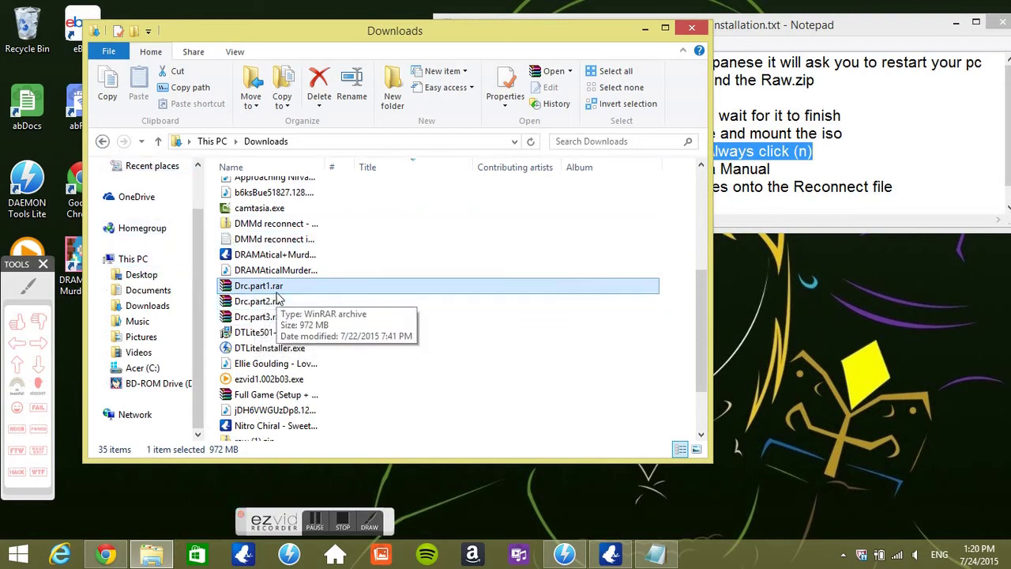
{"action": "scroll", "coordinate": [285, 339], "scroll_direction": "down", "scroll_amount": 2}
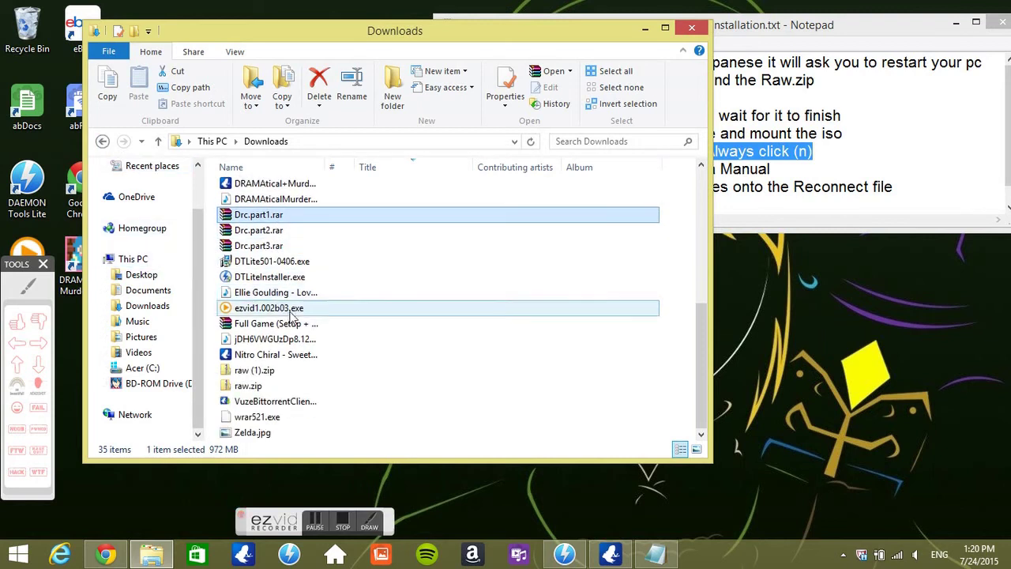
{"action": "left_click", "coordinate": [270, 388]}
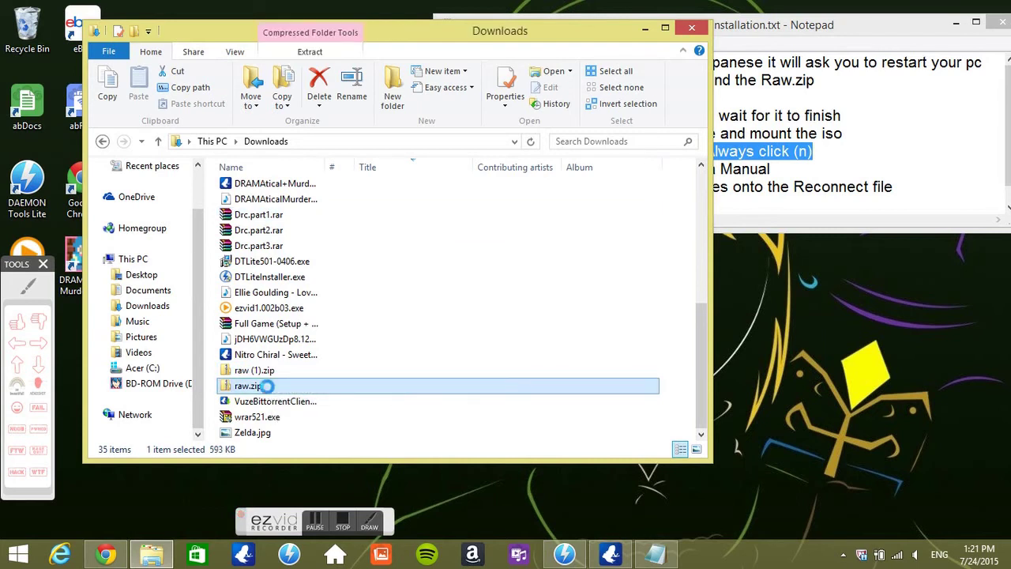
{"action": "right_click", "coordinate": [267, 385]}
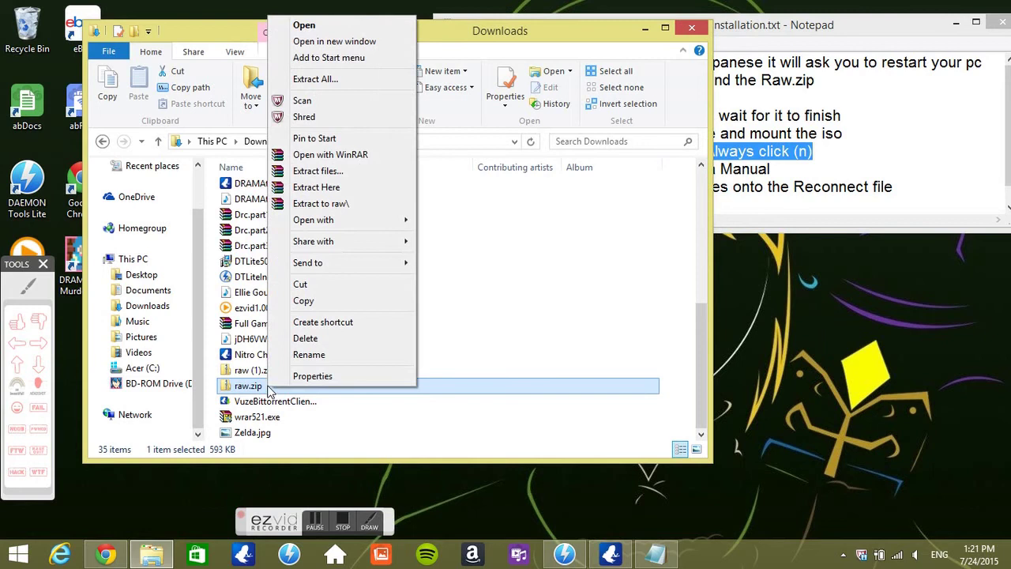
{"action": "left_click", "coordinate": [338, 189]}
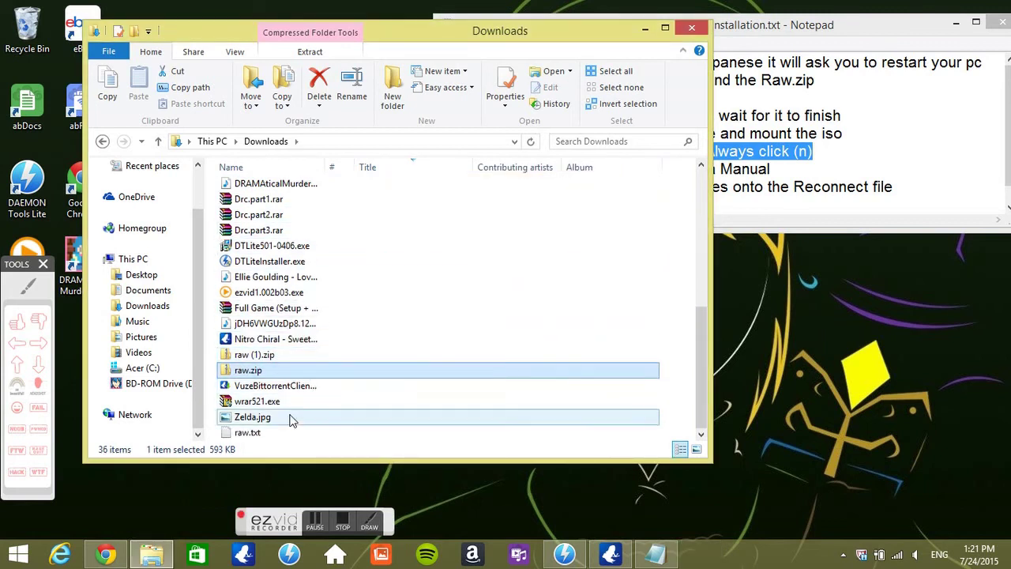
{"action": "left_click", "coordinate": [268, 433]}
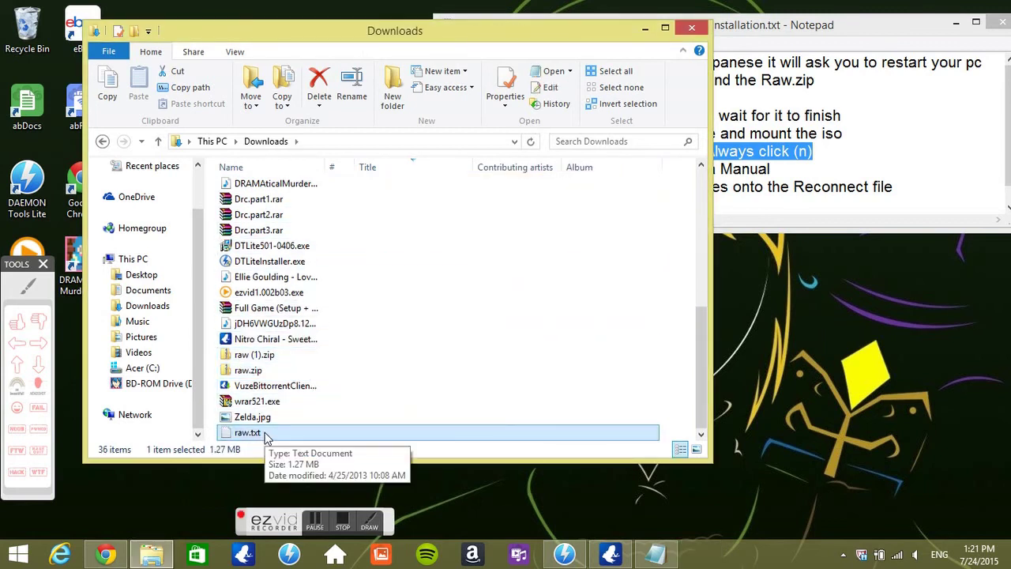
- Find the Crack section of the setup guide in Chrome and underline the required file name DMMdrc_crack.exe
{"action": "left_click", "coordinate": [108, 555]}
{"action": "scroll", "coordinate": [446, 243], "scroll_direction": "down", "scroll_amount": 20}
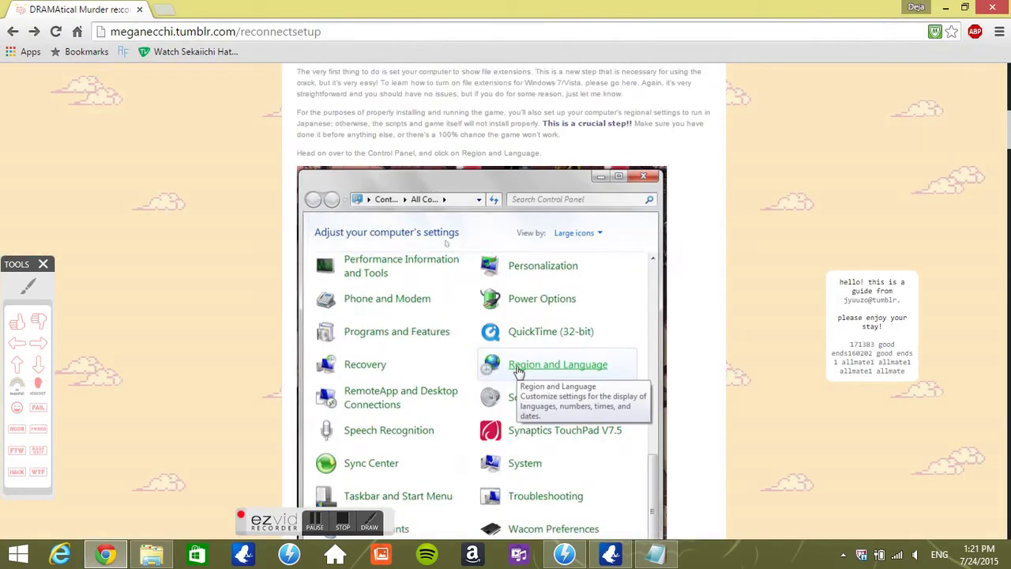
{"action": "scroll", "coordinate": [445, 248], "scroll_direction": "up", "scroll_amount": 2}
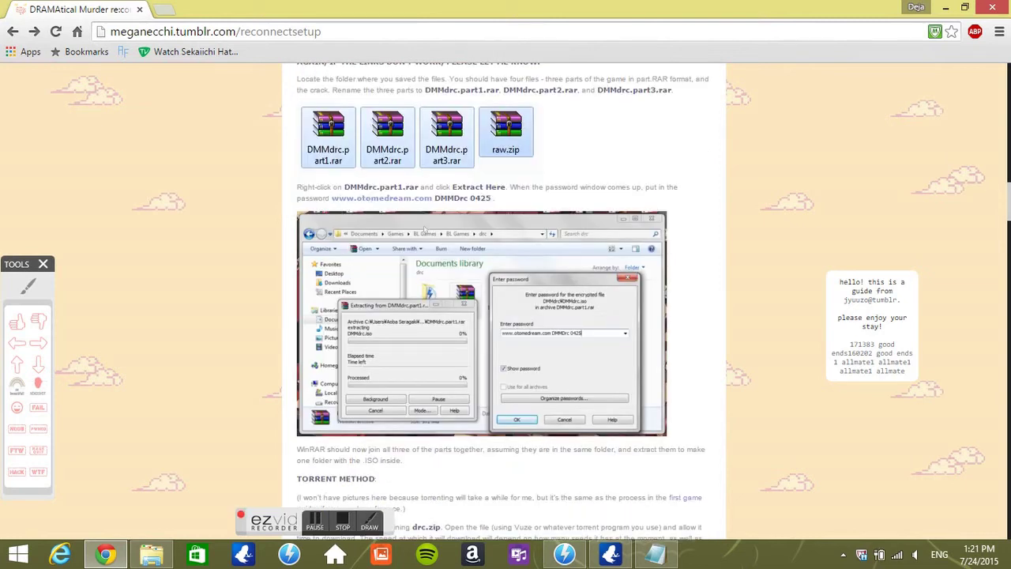
{"action": "scroll", "coordinate": [425, 229], "scroll_direction": "down", "scroll_amount": 5}
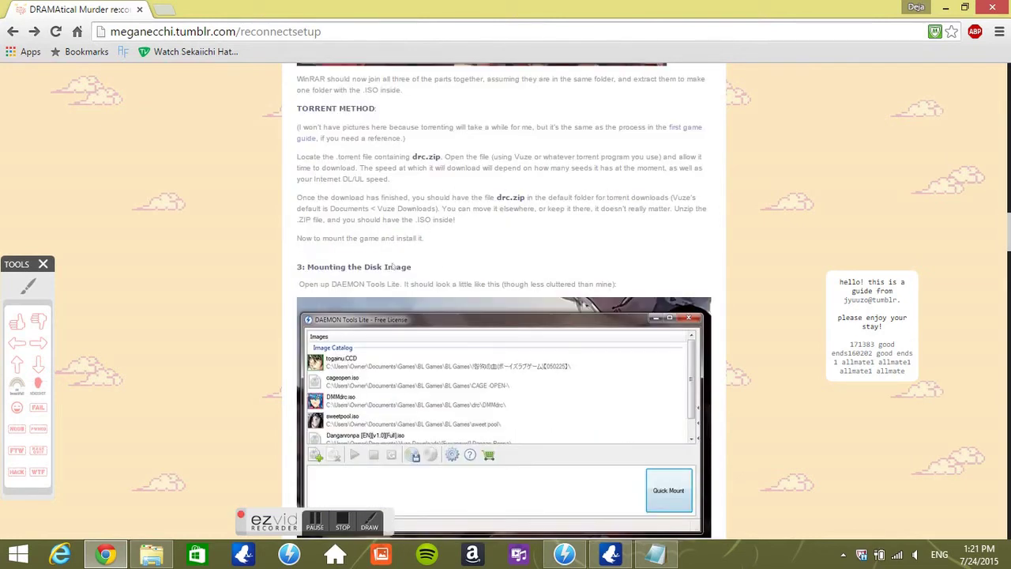
{"action": "scroll", "coordinate": [440, 188], "scroll_direction": "down", "scroll_amount": 8}
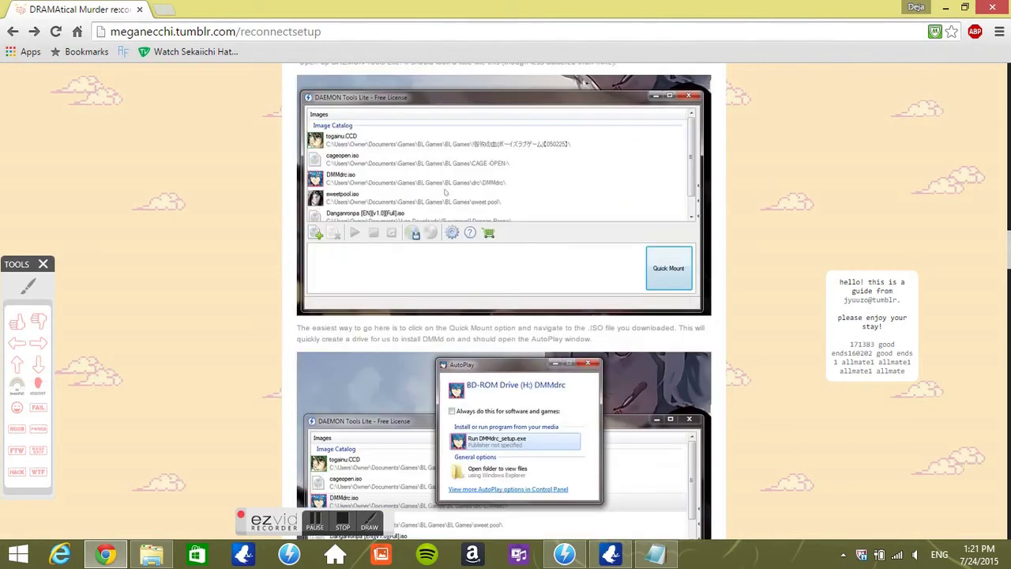
{"action": "scroll", "coordinate": [435, 234], "scroll_direction": "down", "scroll_amount": 1}
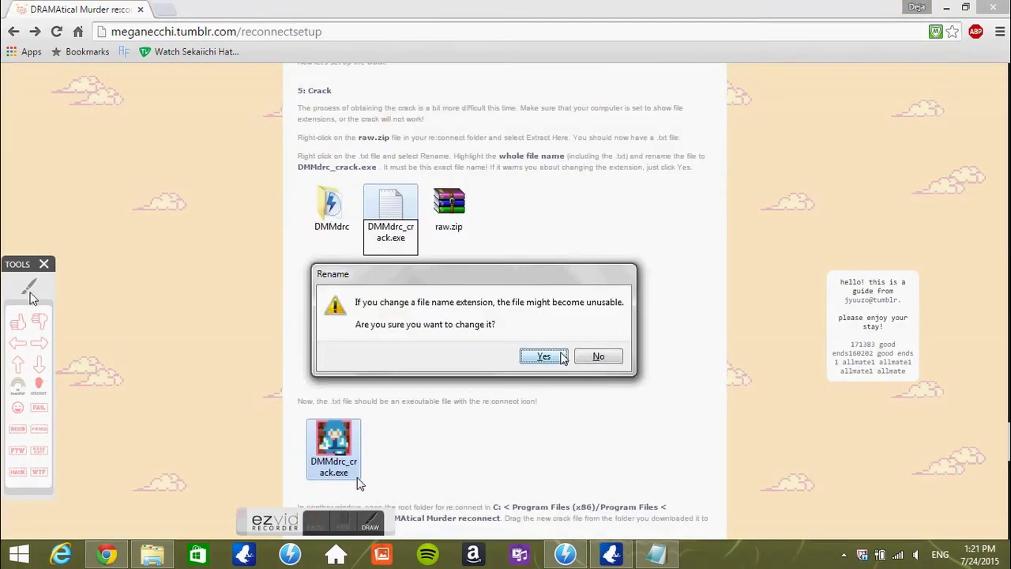
{"action": "left_click", "coordinate": [369, 521]}
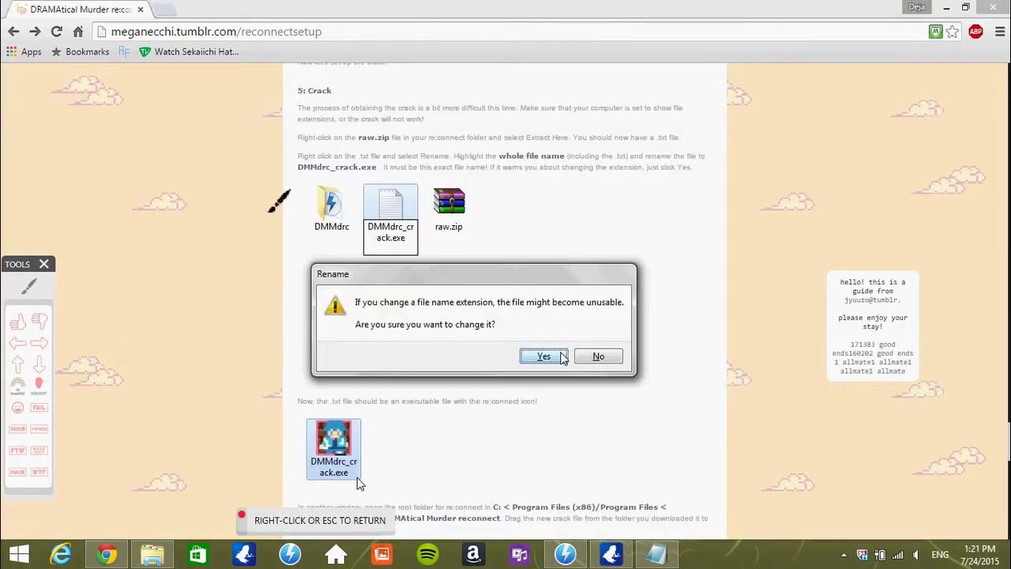
{"action": "left_click_drag", "start_coordinate": [298, 180], "coordinate": [363, 180]}
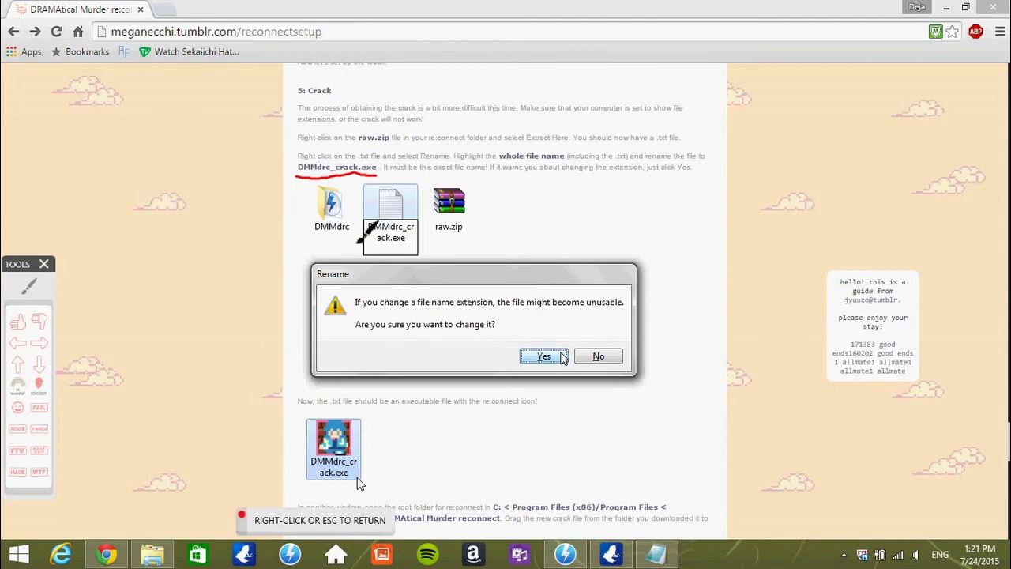
{"action": "right_click", "coordinate": [325, 227]}
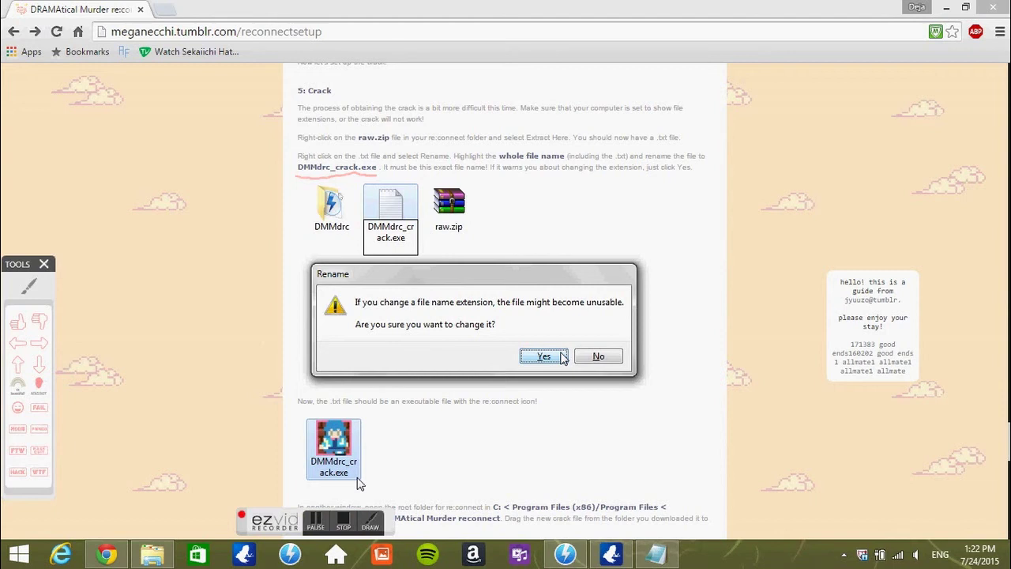
- Copy the file name DMMdrc_crack.exe from the guide, and close the Google search tab opened by mistake
{"action": "left_click_drag", "start_coordinate": [299, 169], "coordinate": [378, 173]}
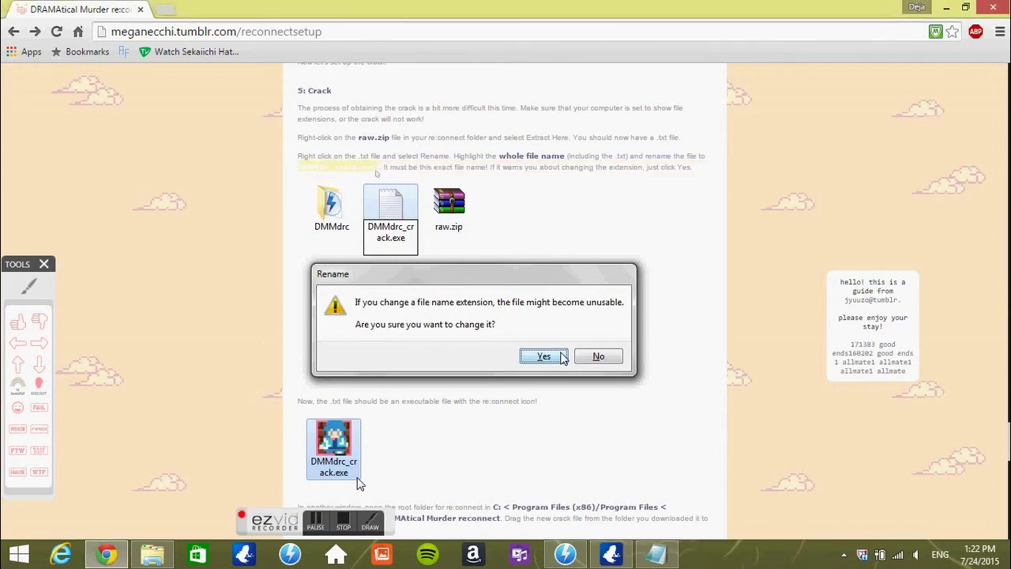
{"action": "right_click", "coordinate": [366, 168]}
{"action": "left_click", "coordinate": [387, 192]}
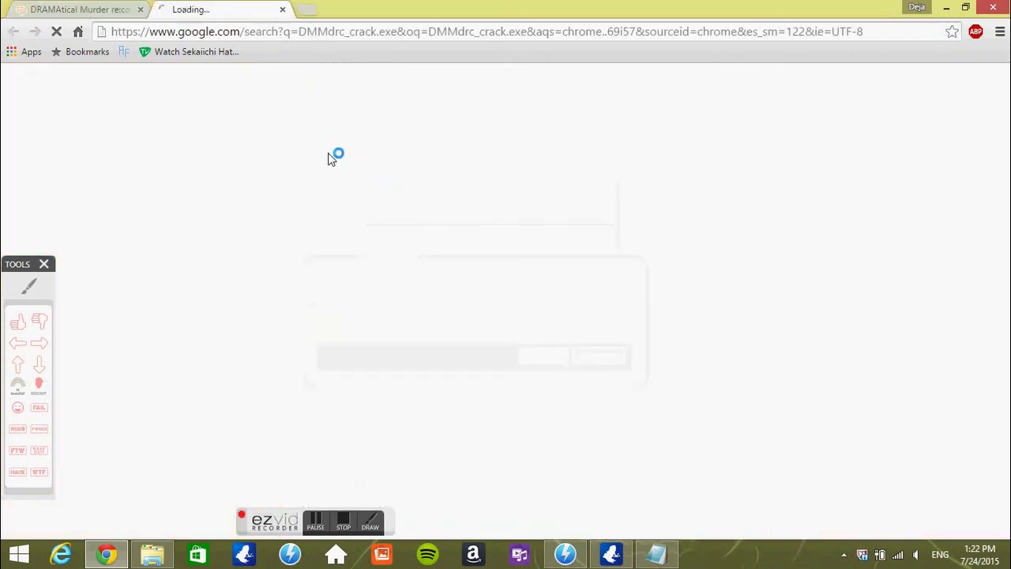
{"action": "left_click", "coordinate": [109, 8]}
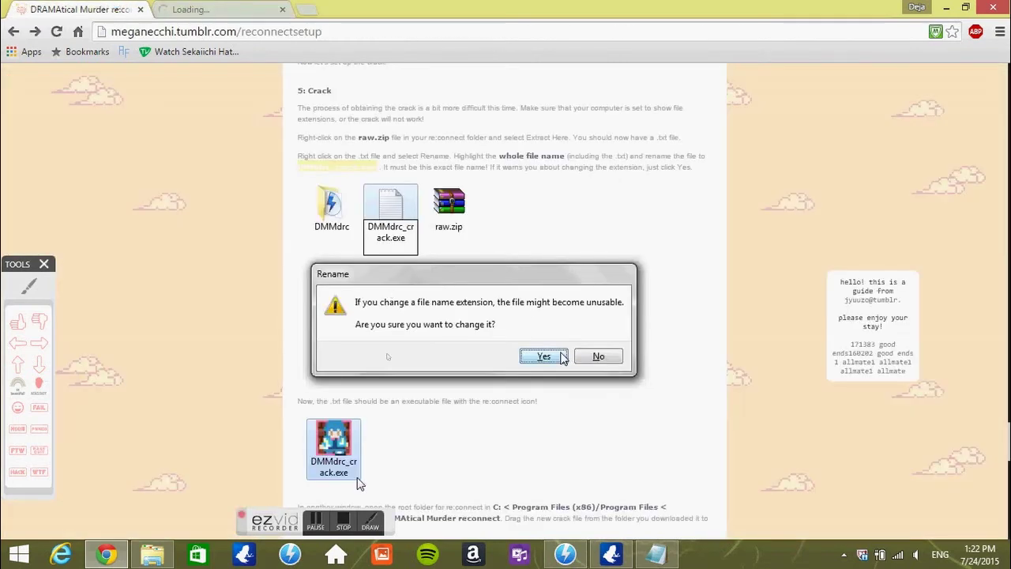
{"action": "right_click", "coordinate": [340, 173]}
{"action": "left_click", "coordinate": [357, 182]}
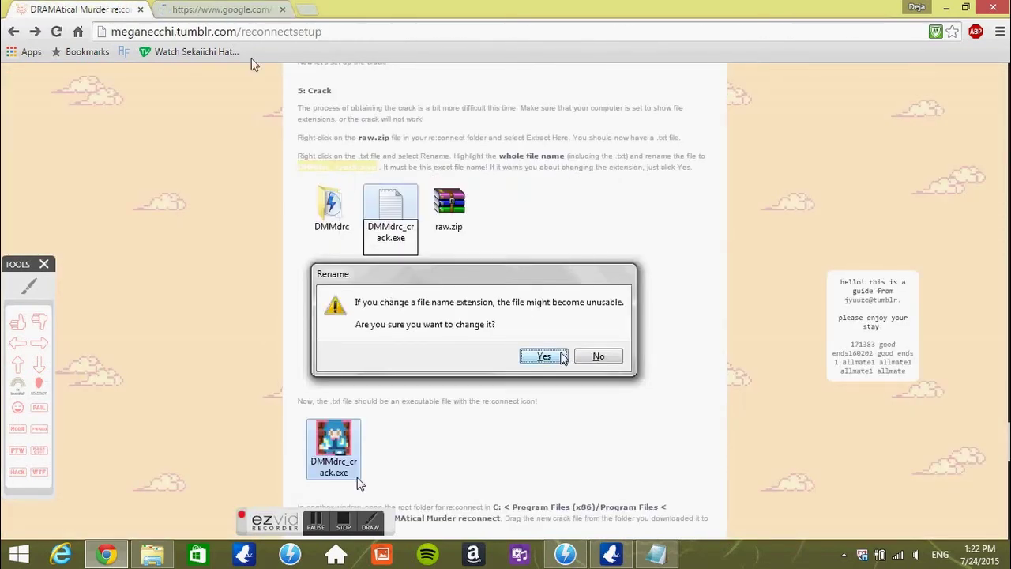
{"action": "left_click", "coordinate": [282, 9]}
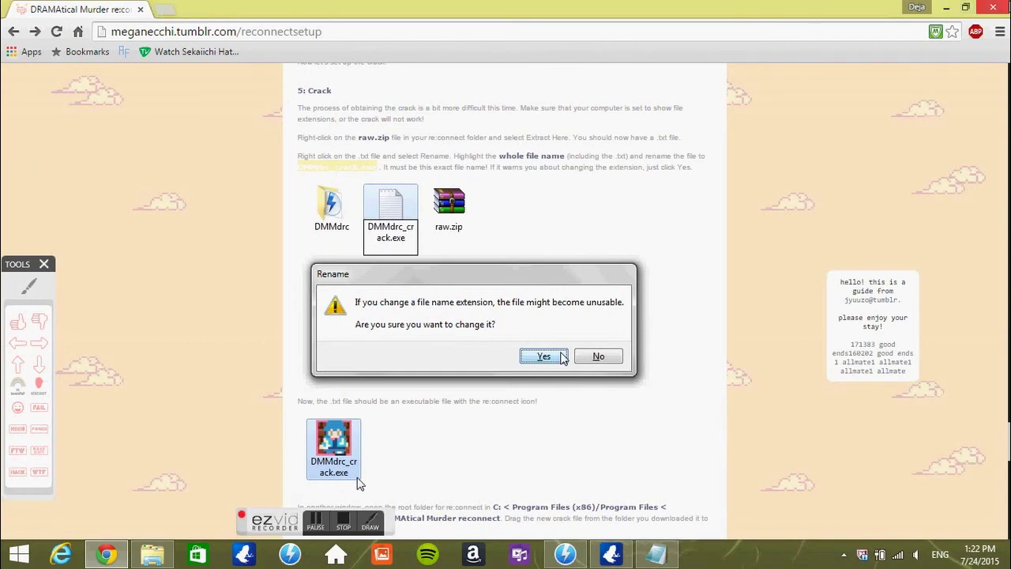
- Rename raw.txt in the Downloads folder to the copied name DMMdrc_crack.exe, accepting the extension change
{"action": "left_click", "coordinate": [946, 7]}
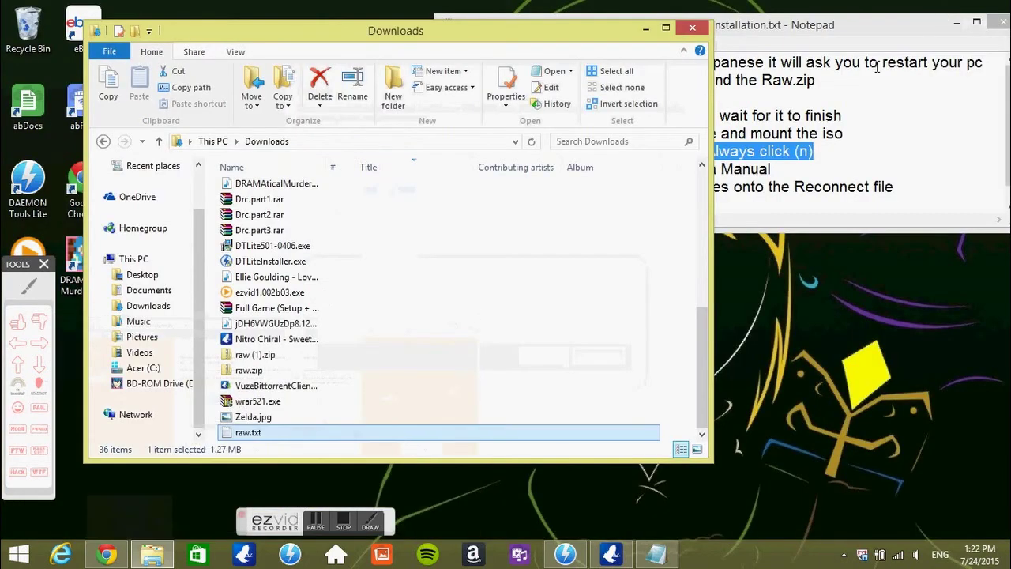
{"action": "right_click", "coordinate": [284, 433]}
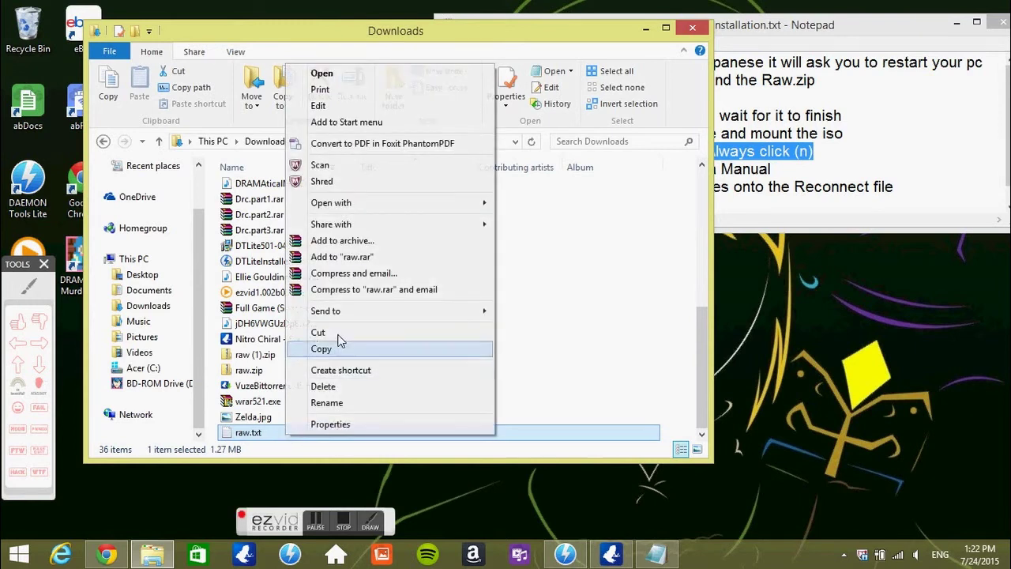
{"action": "left_click", "coordinate": [330, 405]}
{"action": "left_click", "coordinate": [270, 432]}
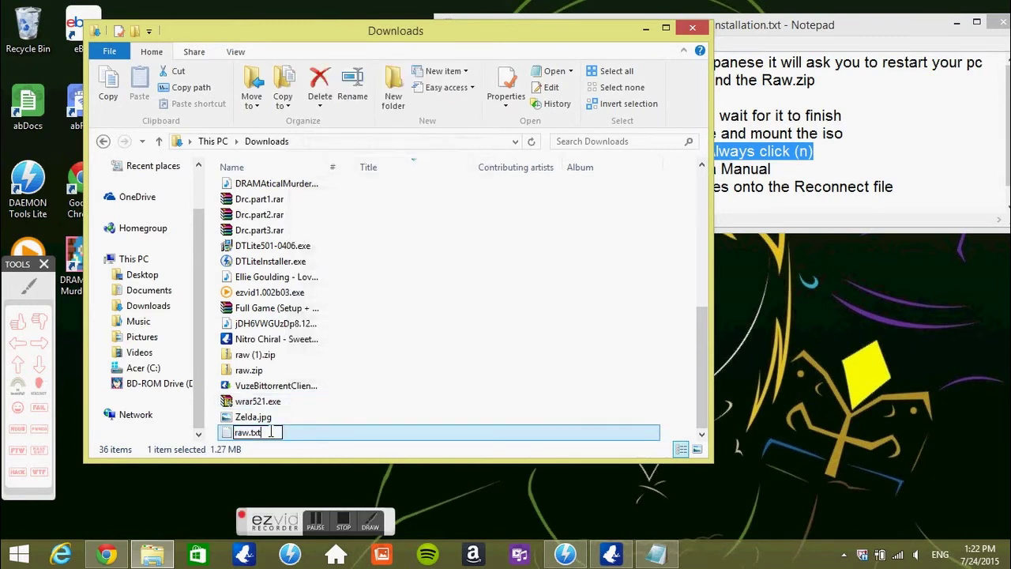
{"action": "key", "text": "BackSpace"}
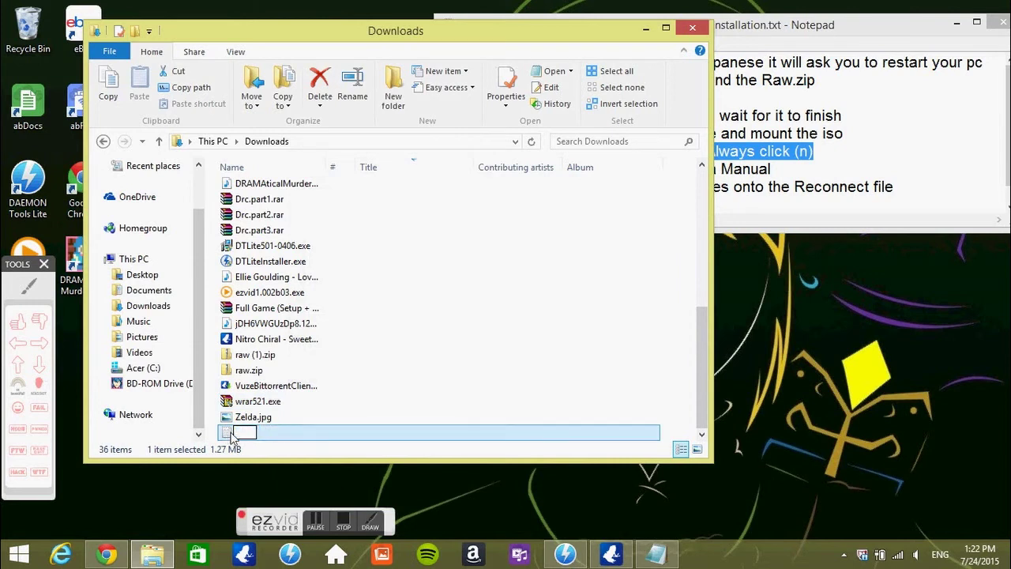
{"action": "right_click", "coordinate": [252, 432]}
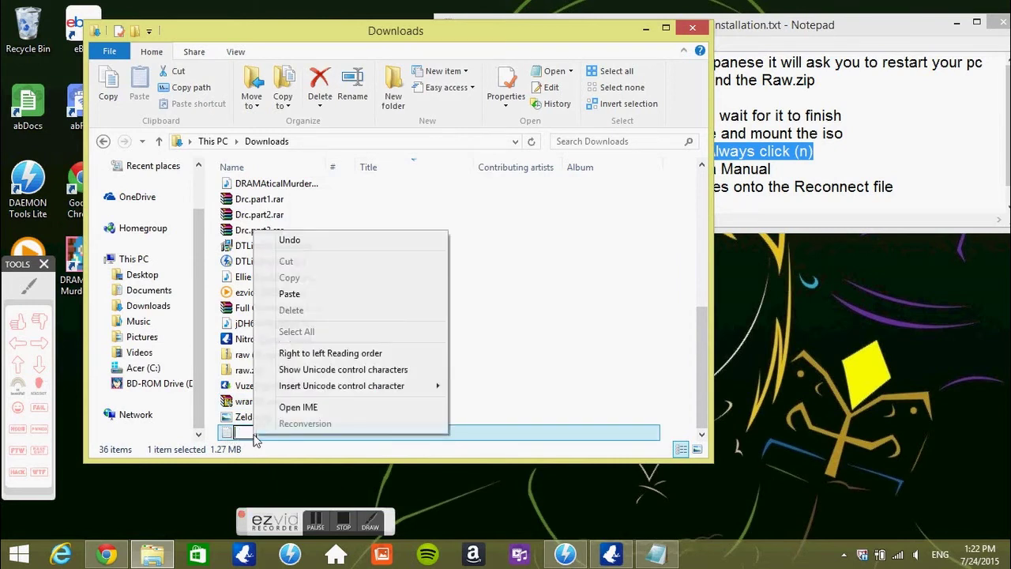
{"action": "left_click", "coordinate": [316, 295]}
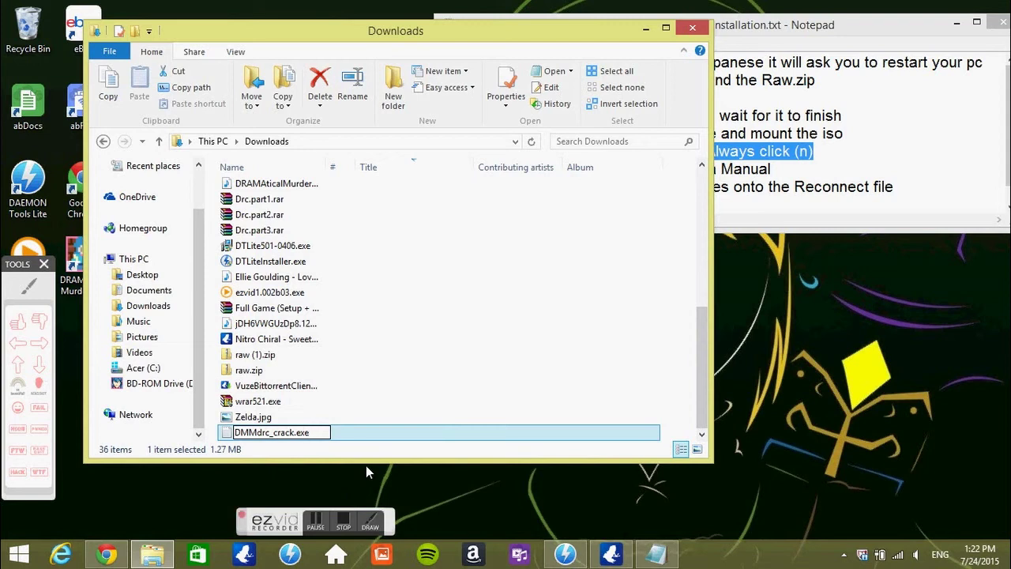
{"action": "key", "text": "Return"}
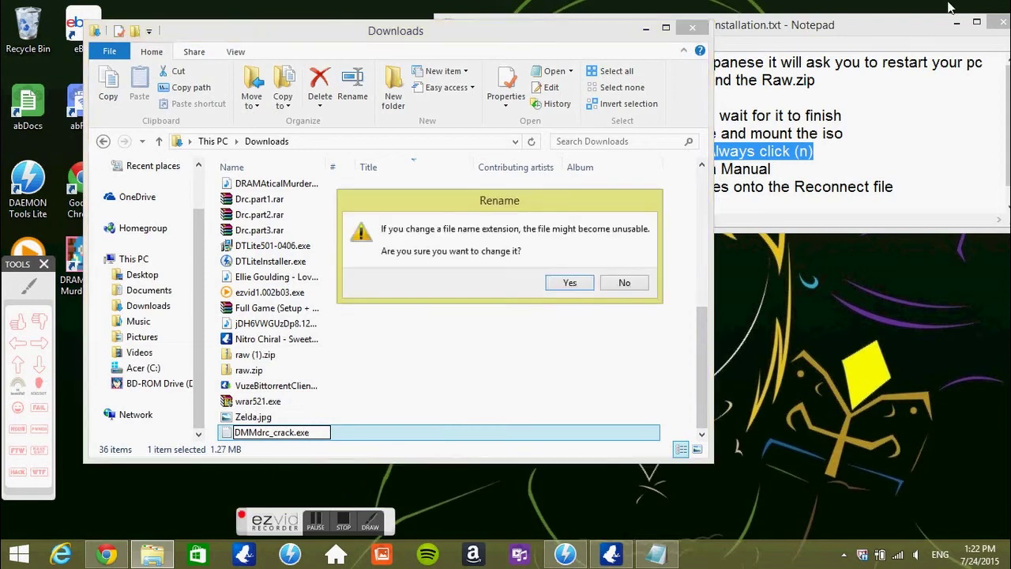
{"action": "left_click", "coordinate": [566, 284]}
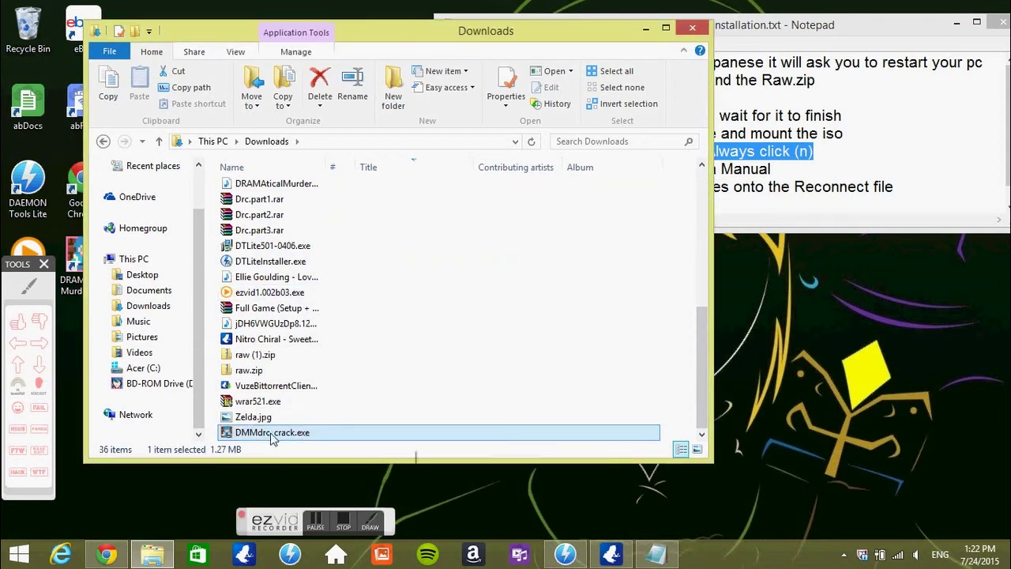
- Minimize Notepad, then open a second File Explorer window and place it beside the Downloads window
{"action": "left_click", "coordinate": [955, 23]}
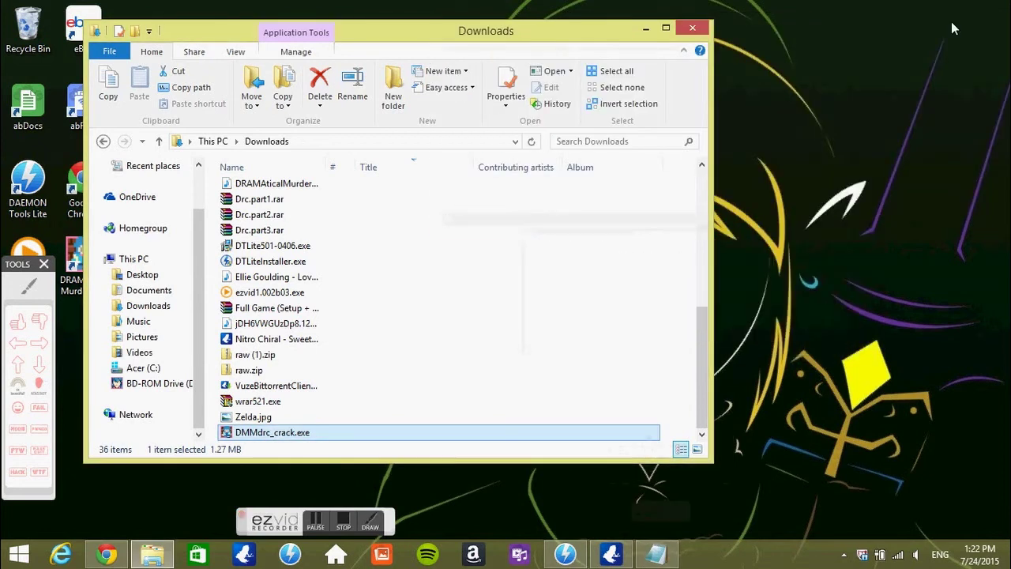
{"action": "right_click", "coordinate": [165, 553]}
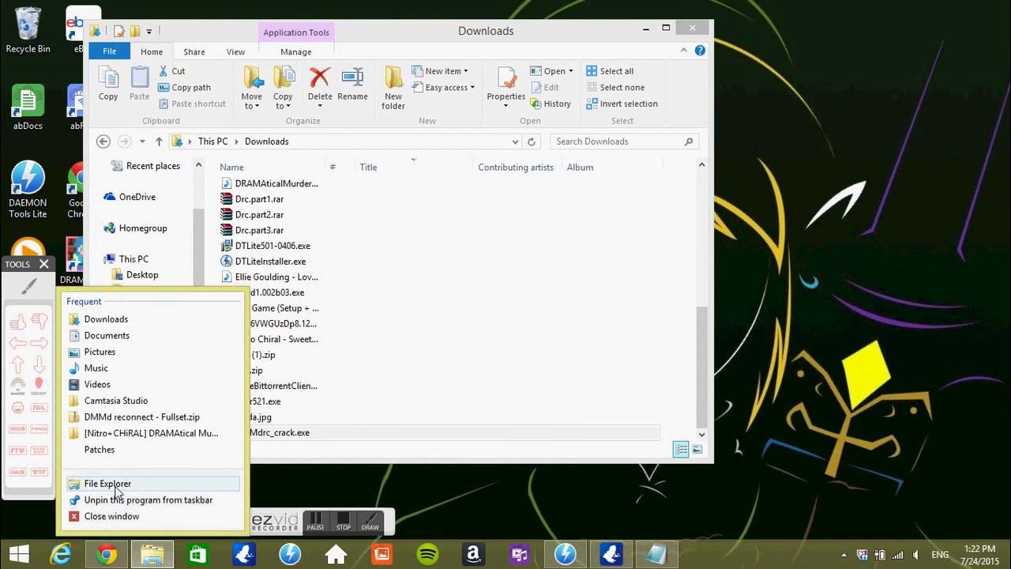
{"action": "key", "text": "Escape"}
{"action": "key", "text": "super+e"}
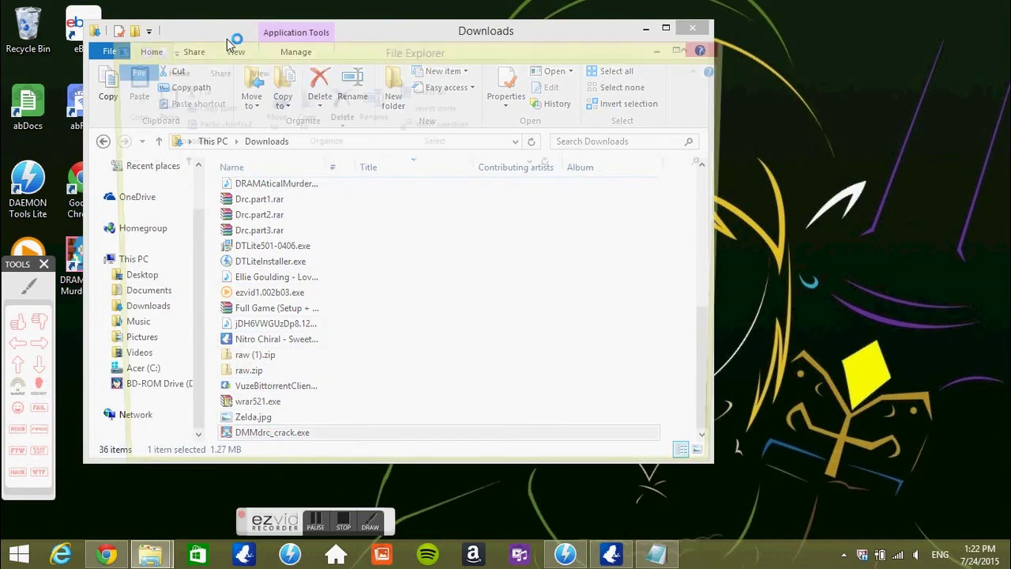
{"action": "left_click_drag", "start_coordinate": [227, 35], "coordinate": [540, 52]}
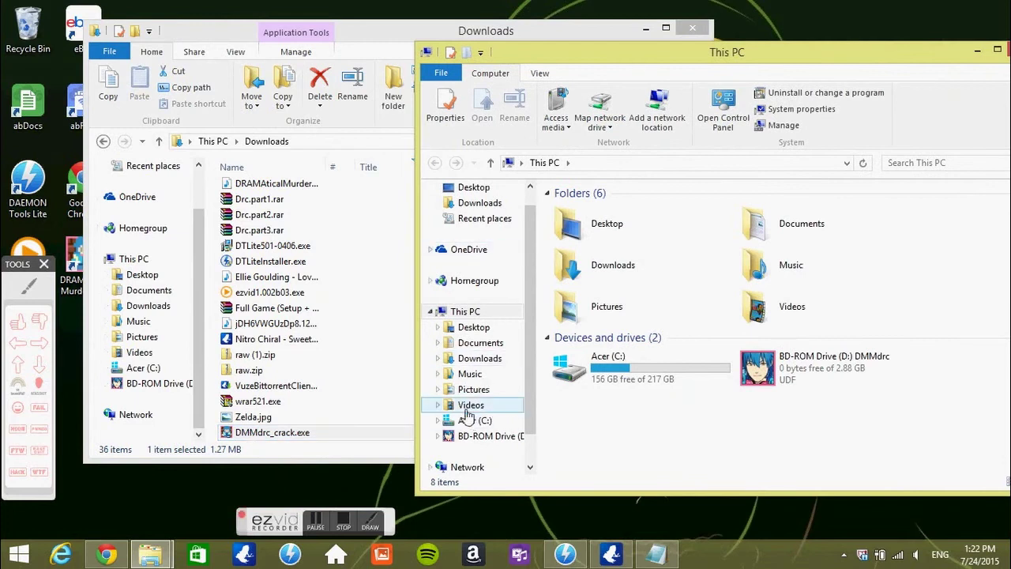
- Open the game folder DRAMAtical Murder reconnect under C:, Program Files (x86), NitroplusCHiRAL in the new window
{"action": "left_click", "coordinate": [630, 369]}
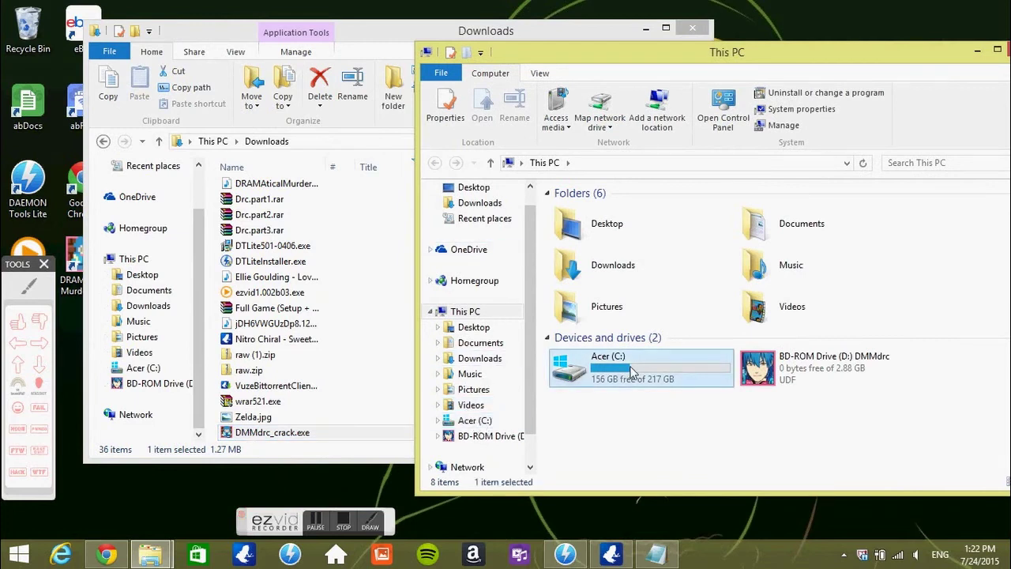
{"action": "double_click", "coordinate": [598, 358]}
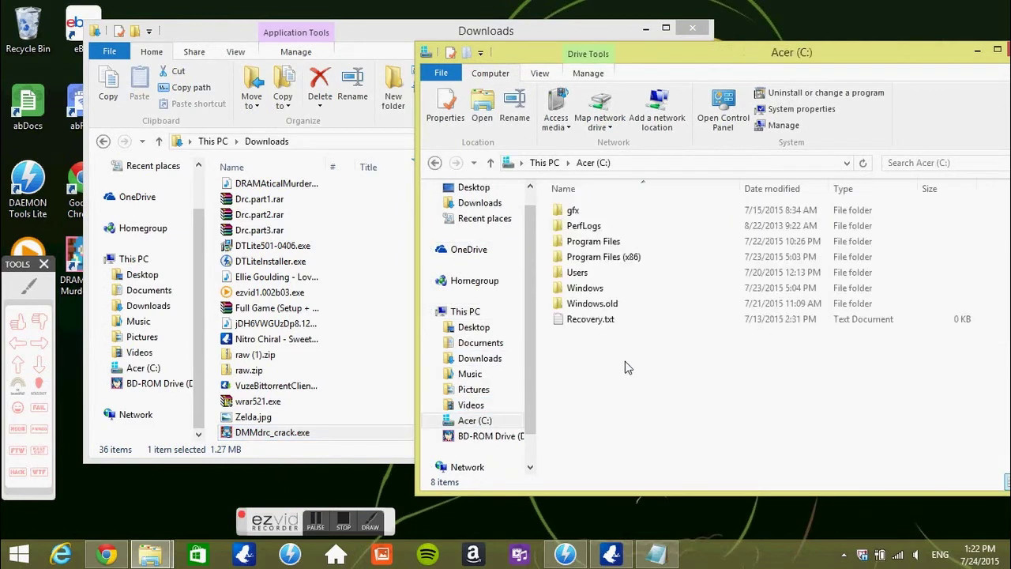
{"action": "left_click", "coordinate": [602, 264]}
{"action": "double_click", "coordinate": [602, 265]}
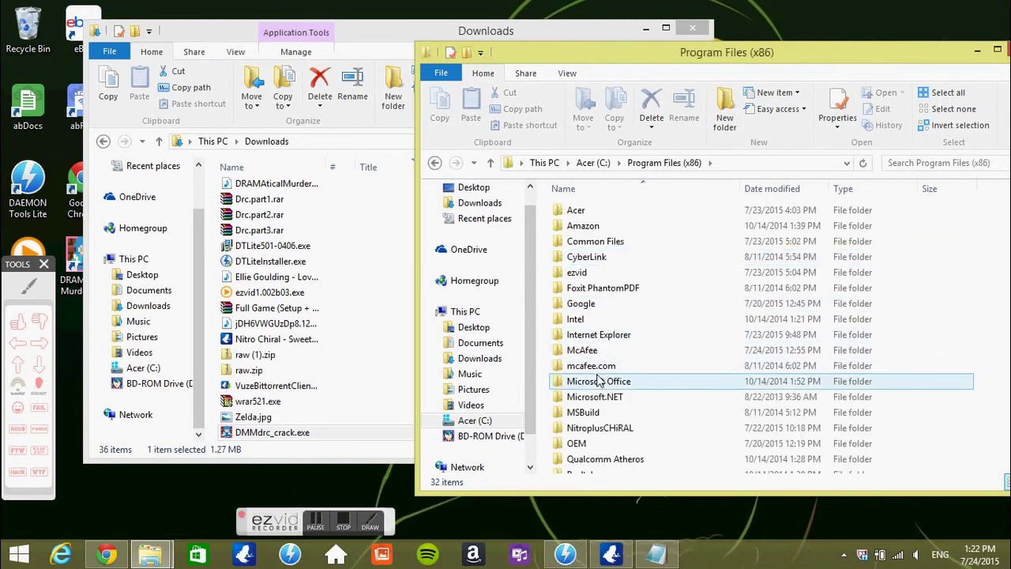
{"action": "double_click", "coordinate": [599, 428]}
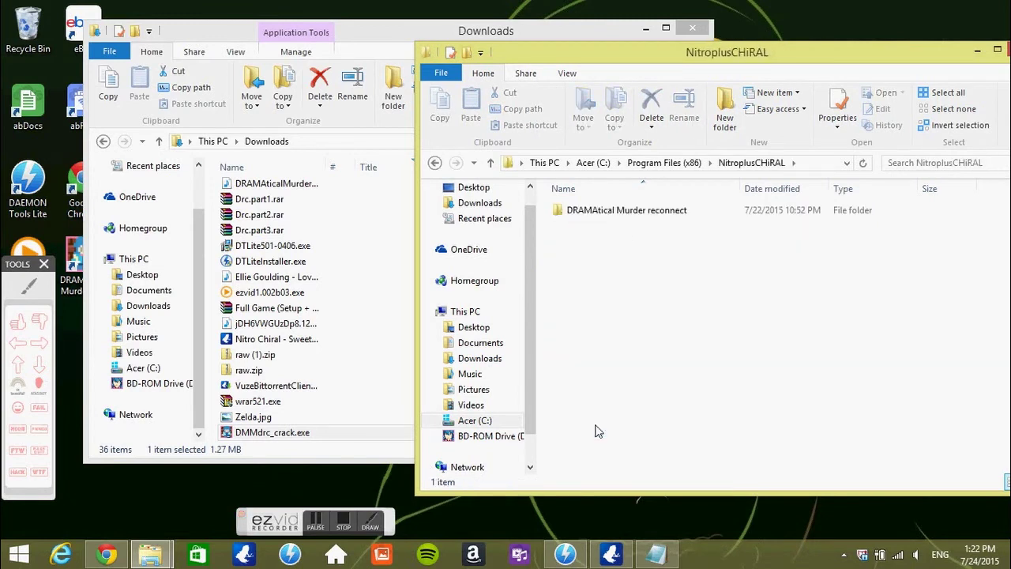
{"action": "double_click", "coordinate": [625, 212]}
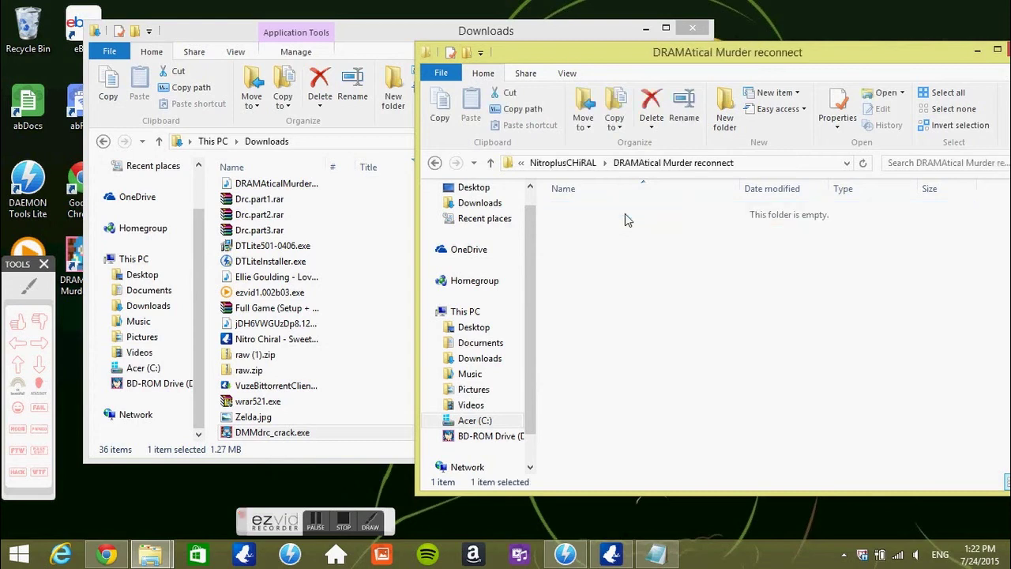
{"action": "scroll", "coordinate": [617, 283], "scroll_direction": "down", "scroll_amount": 1}
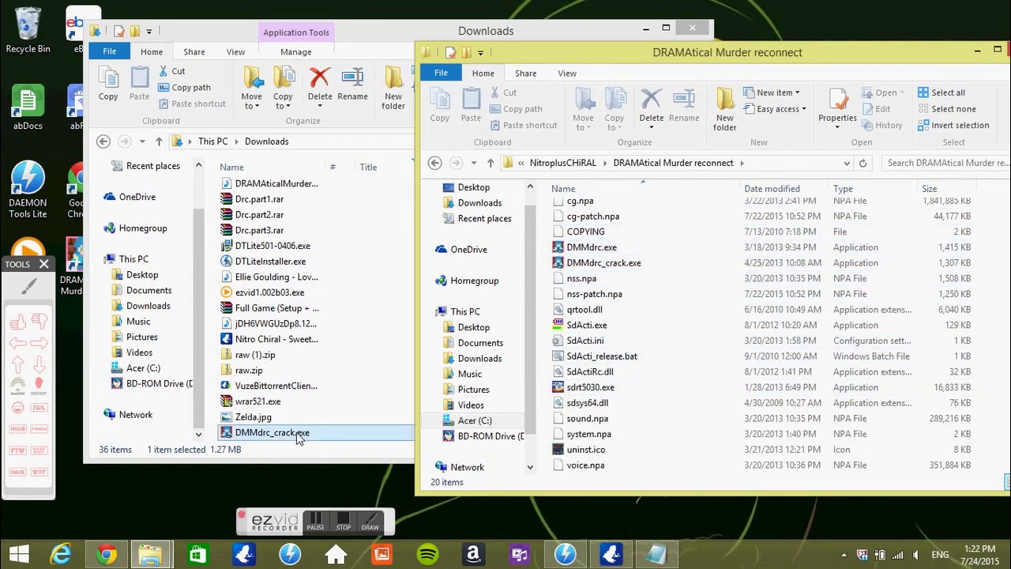
- Draw an arrow from DMMdrc_crack.exe in Downloads to the game folder's file list, and keep only the game folder window in view
{"action": "left_click", "coordinate": [24, 289]}
{"action": "mouse_move", "coordinate": [277, 455]}
{"action": "left_mouse_down"}
{"action": "mouse_move", "coordinate": [552, 398]}
{"action": "mouse_move", "coordinate": [610, 267]}
{"action": "mouse_move", "coordinate": [591, 278]}
{"action": "left_mouse_up"}
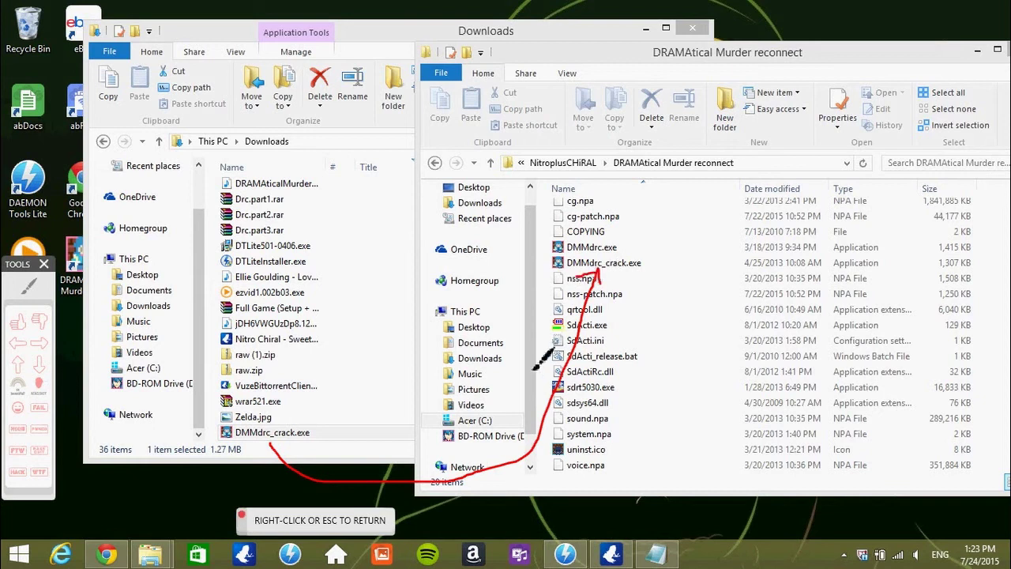
{"action": "right_click", "coordinate": [531, 361]}
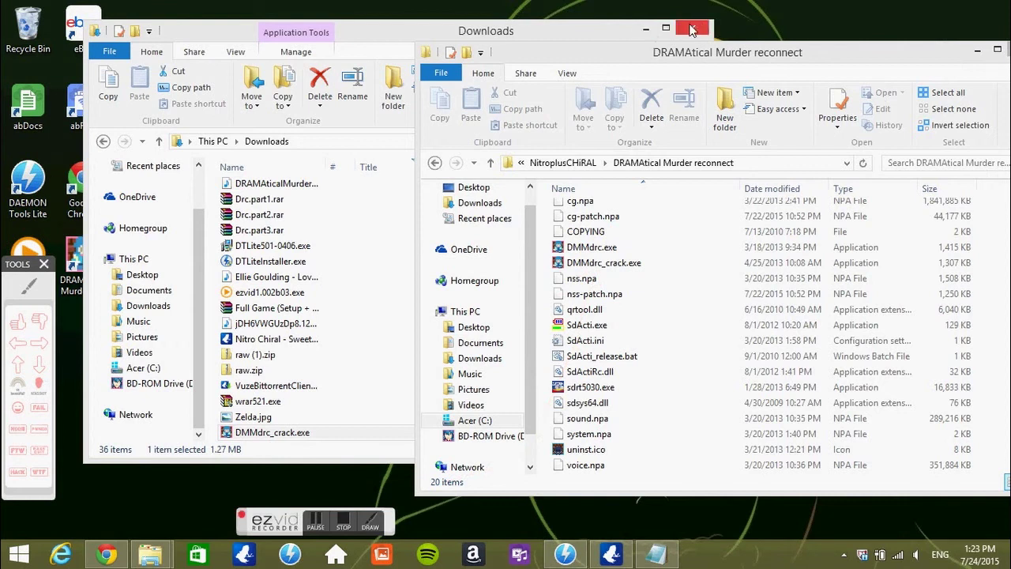
{"action": "left_click", "coordinate": [647, 29]}
{"action": "left_click_drag", "start_coordinate": [654, 61], "coordinate": [480, 44]}
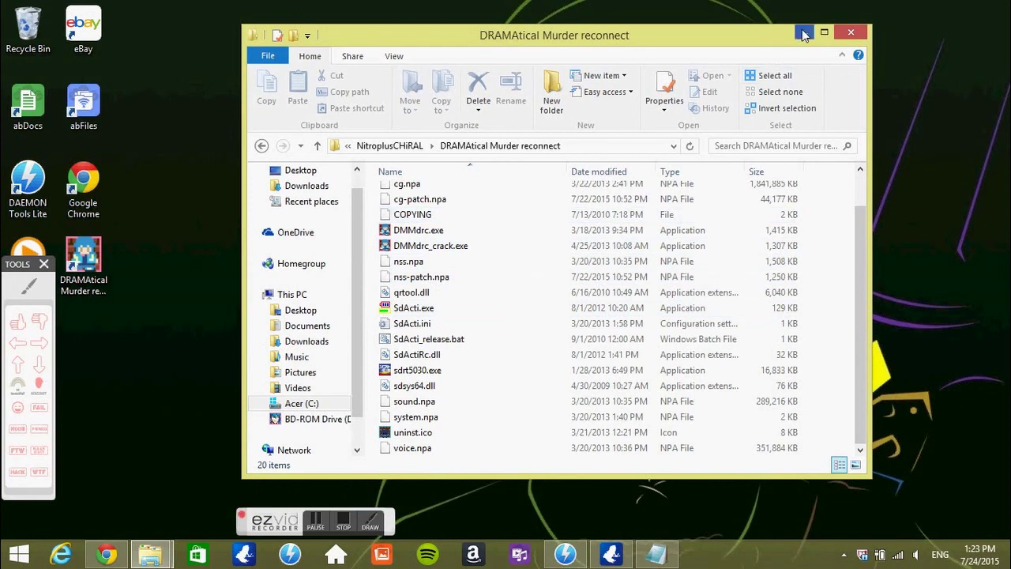
- Return to the setup guide in Chrome and draw an arrow to the COMPLETE English Patch link under What you'll need
{"action": "left_click", "coordinate": [107, 556]}
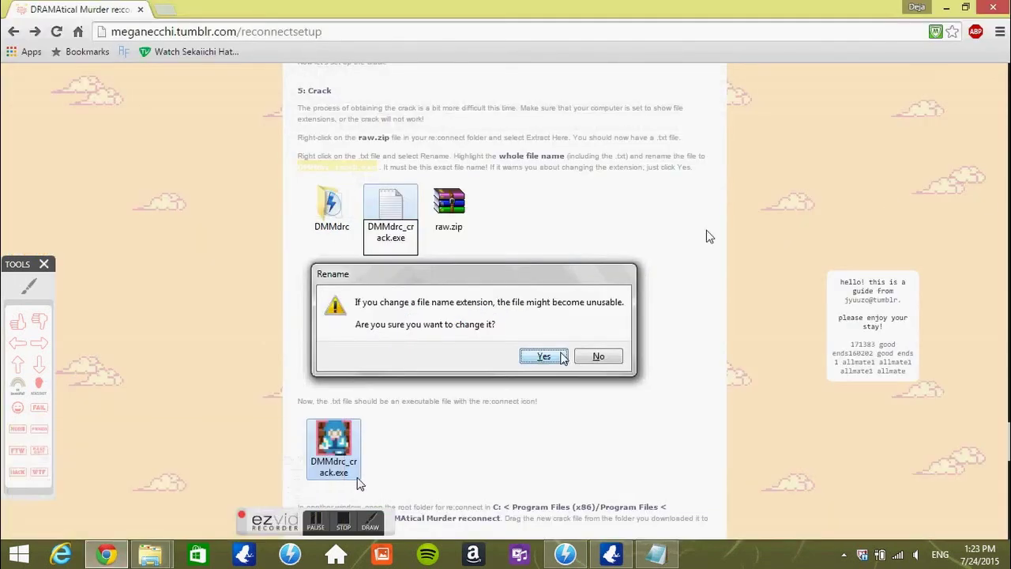
{"action": "left_click_drag", "start_coordinate": [1007, 462], "coordinate": [987, 101]}
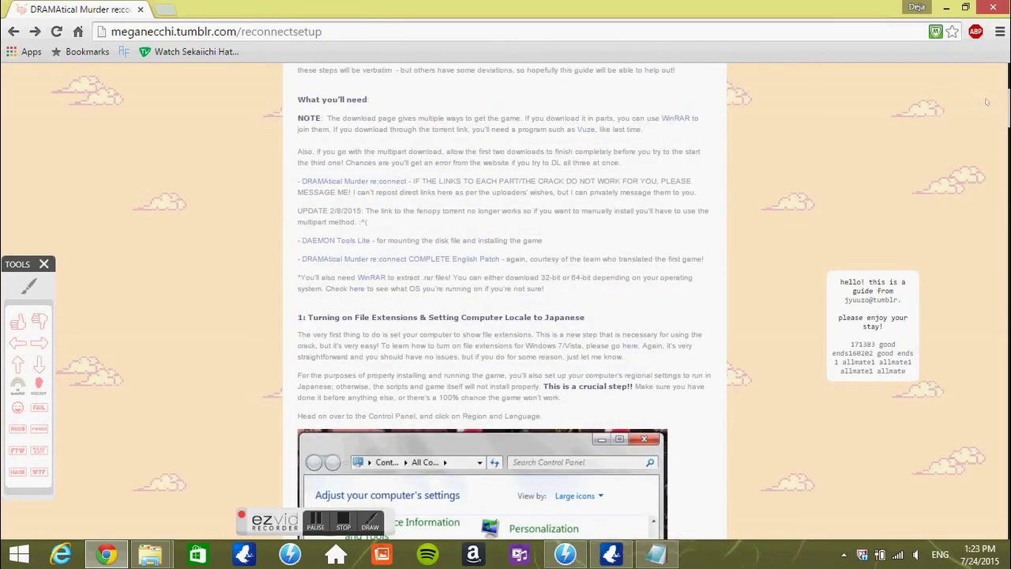
{"action": "left_click", "coordinate": [30, 287]}
{"action": "mouse_move", "coordinate": [243, 338]}
{"action": "left_mouse_down"}
{"action": "mouse_move", "coordinate": [302, 316]}
{"action": "mouse_move", "coordinate": [329, 288]}
{"action": "left_mouse_up"}
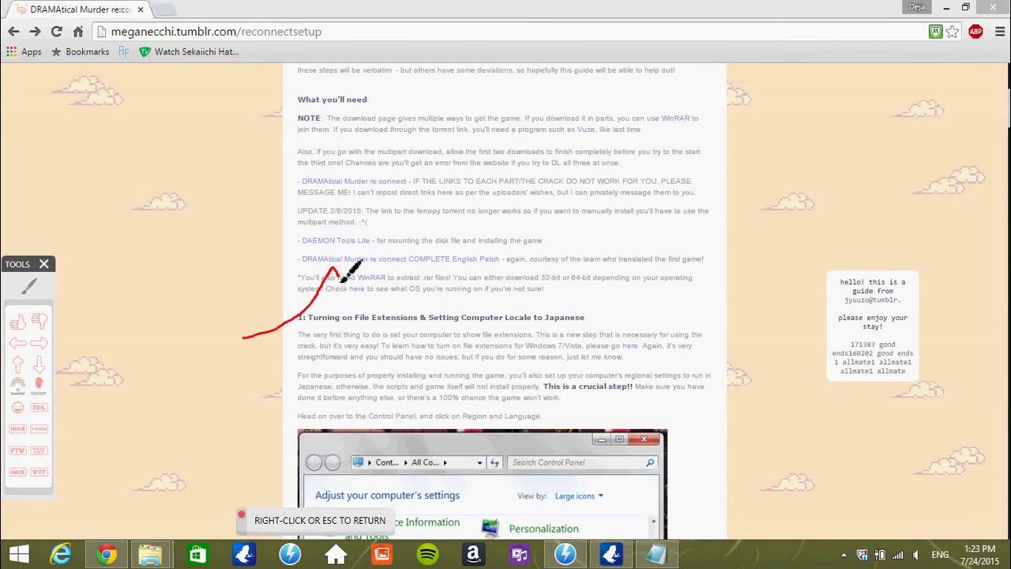
{"action": "left_click_drag", "start_coordinate": [340, 265], "coordinate": [317, 269]}
{"action": "right_click", "coordinate": [336, 267]}
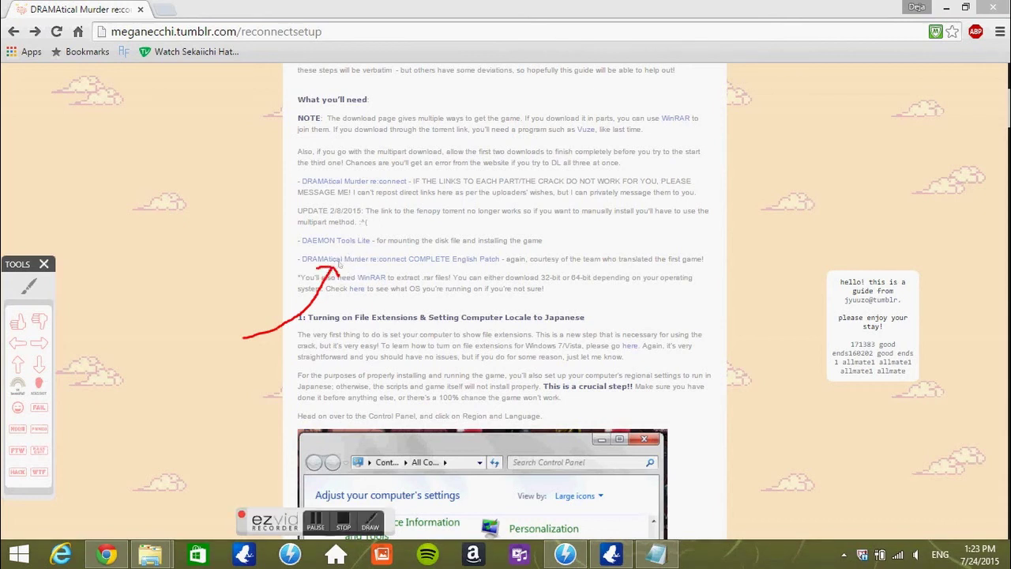
- Open the complete English patch page and download DMMd reconnect - Fullset.zip from MediaFire
{"action": "left_click", "coordinate": [477, 262]}
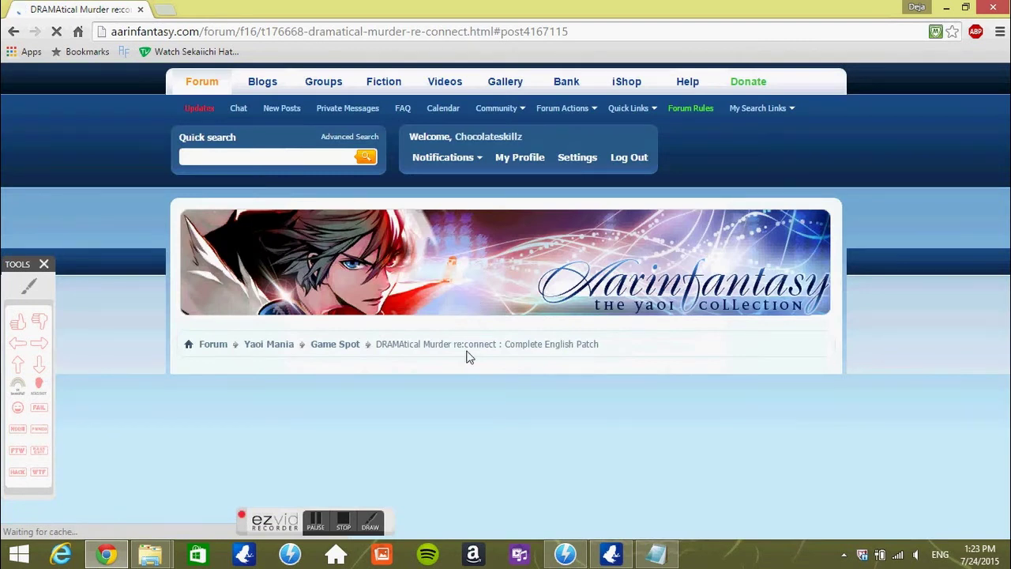
{"action": "scroll", "coordinate": [468, 358], "scroll_direction": "down", "scroll_amount": 8}
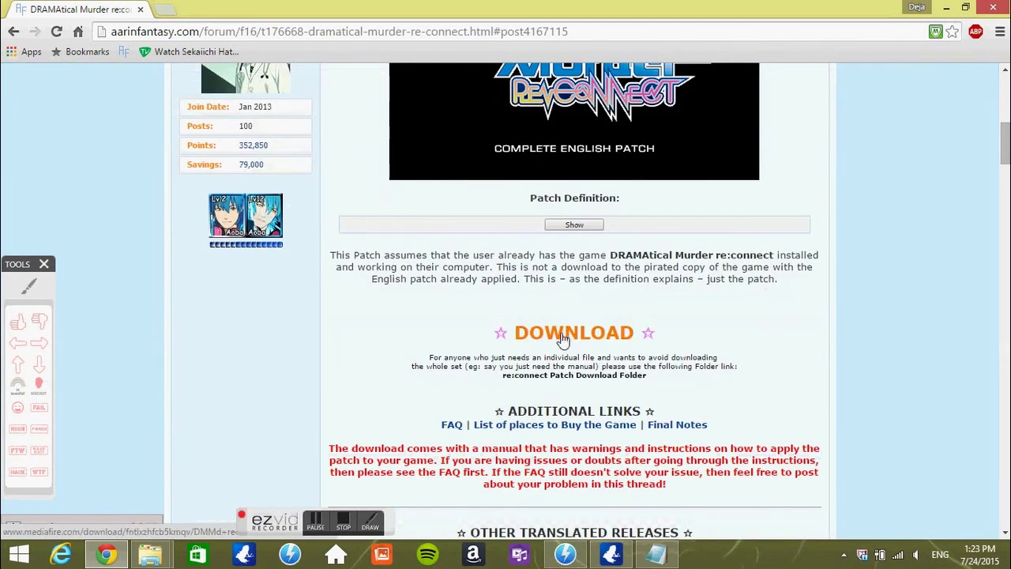
{"action": "left_click", "coordinate": [569, 335]}
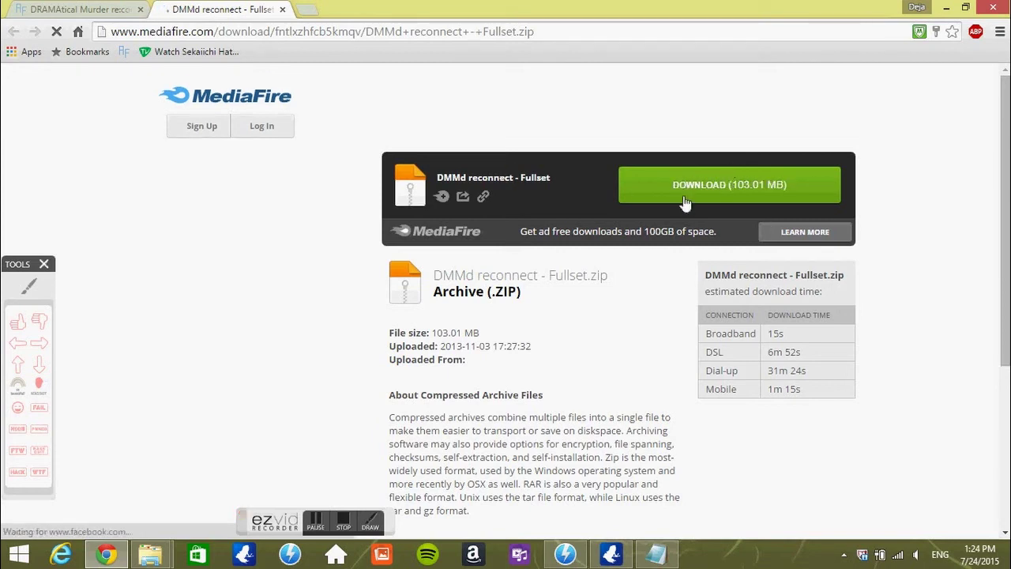
{"action": "left_click", "coordinate": [683, 195]}
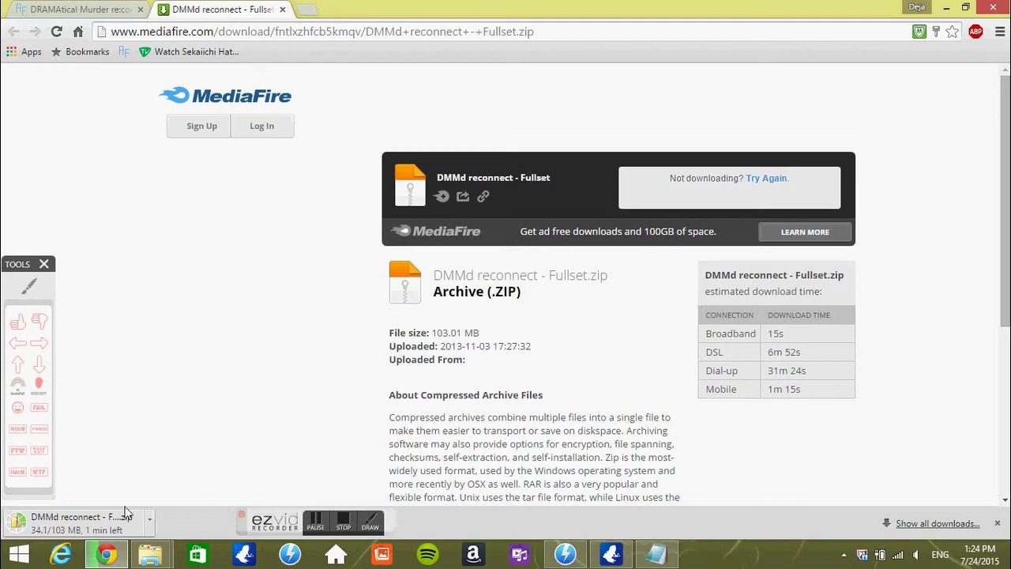
- Switch to the Notepad installation notes and highlight the words Patches and Manual in the list of downloaded patch contents
{"action": "left_click", "coordinate": [946, 7]}
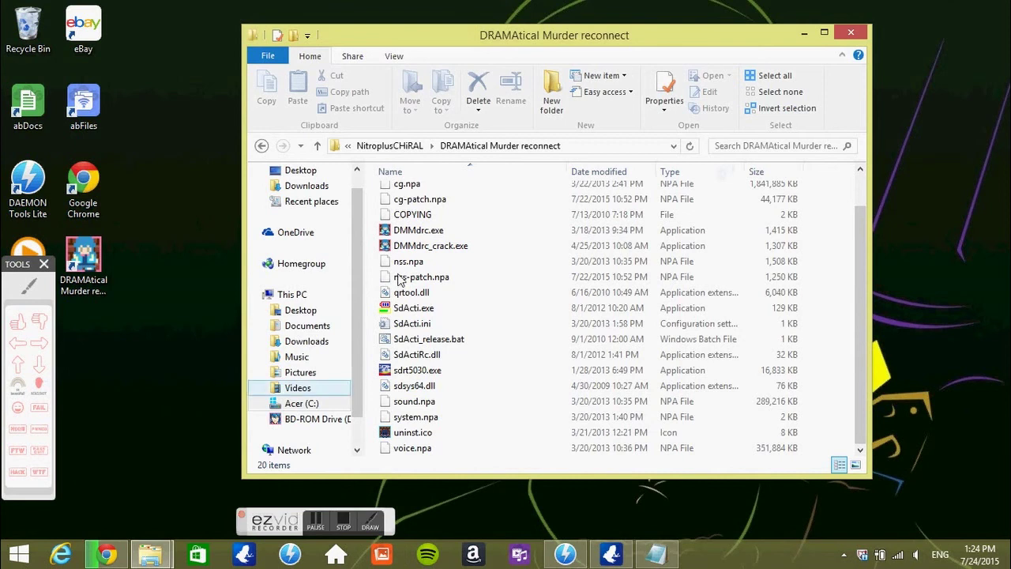
{"action": "left_click", "coordinate": [641, 555]}
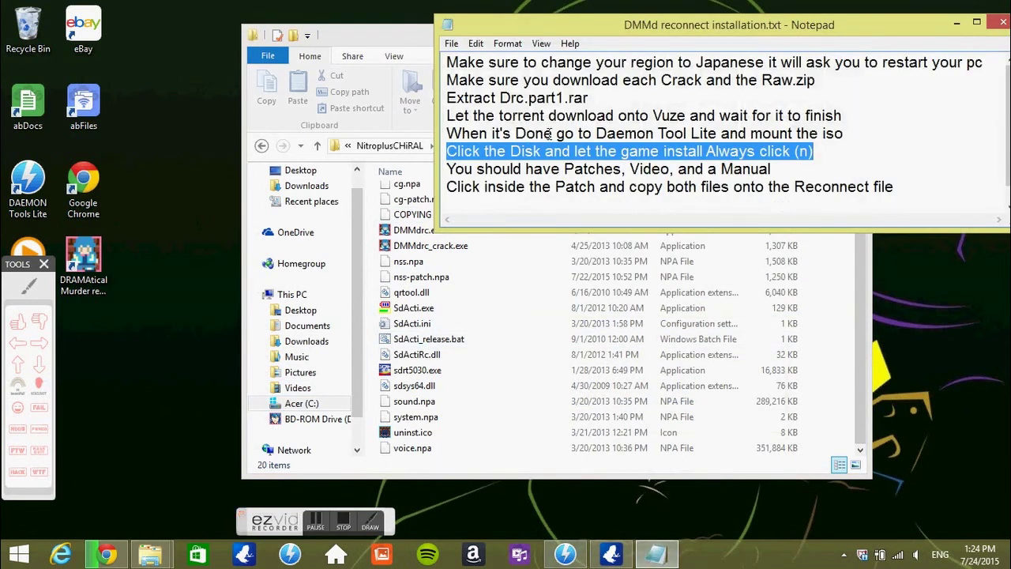
{"action": "left_click_drag", "start_coordinate": [564, 169], "coordinate": [624, 169]}
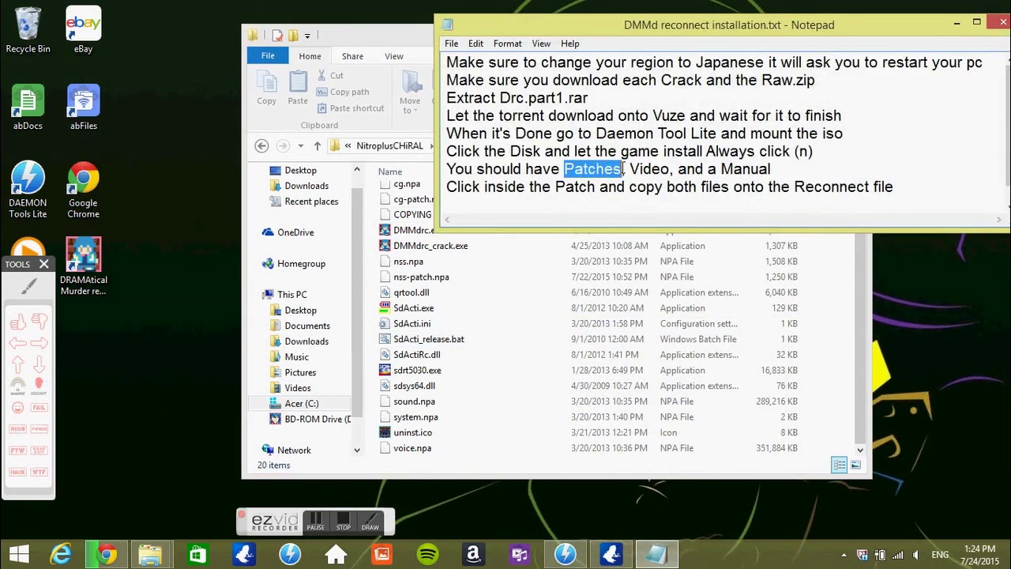
{"action": "left_click", "coordinate": [793, 168]}
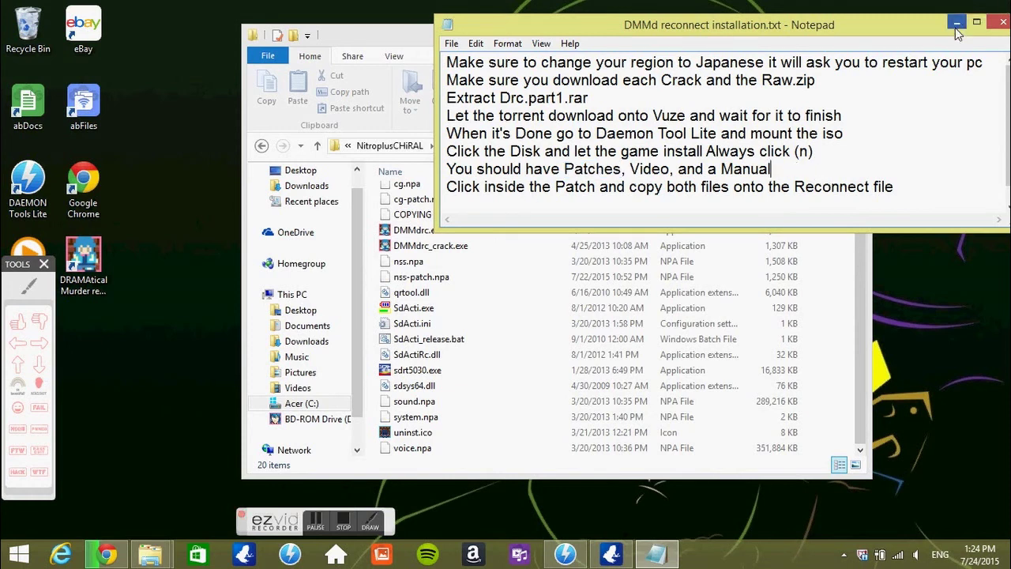
{"action": "left_click_drag", "start_coordinate": [630, 169], "coordinate": [769, 168]}
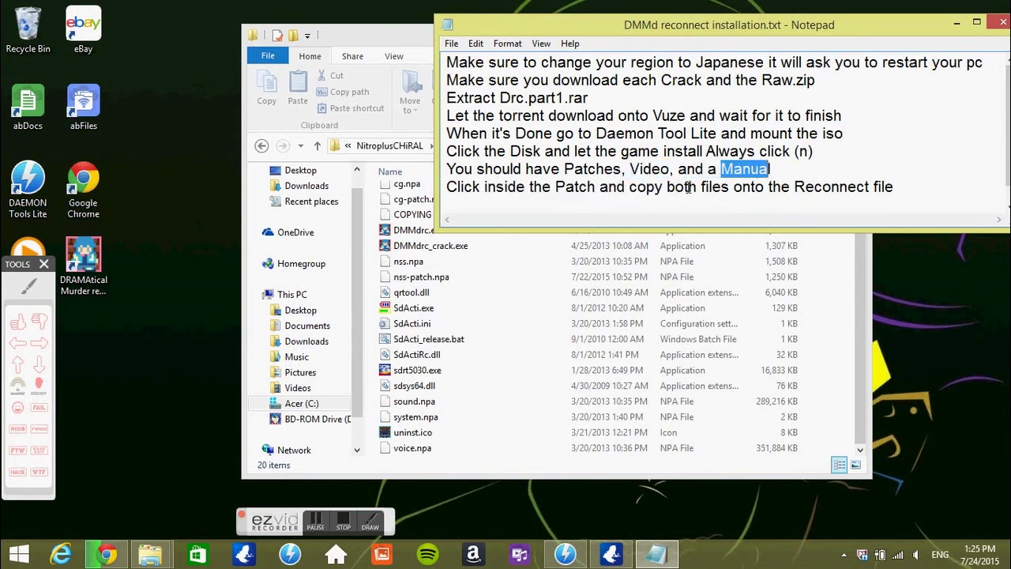
{"action": "left_click", "coordinate": [900, 188]}
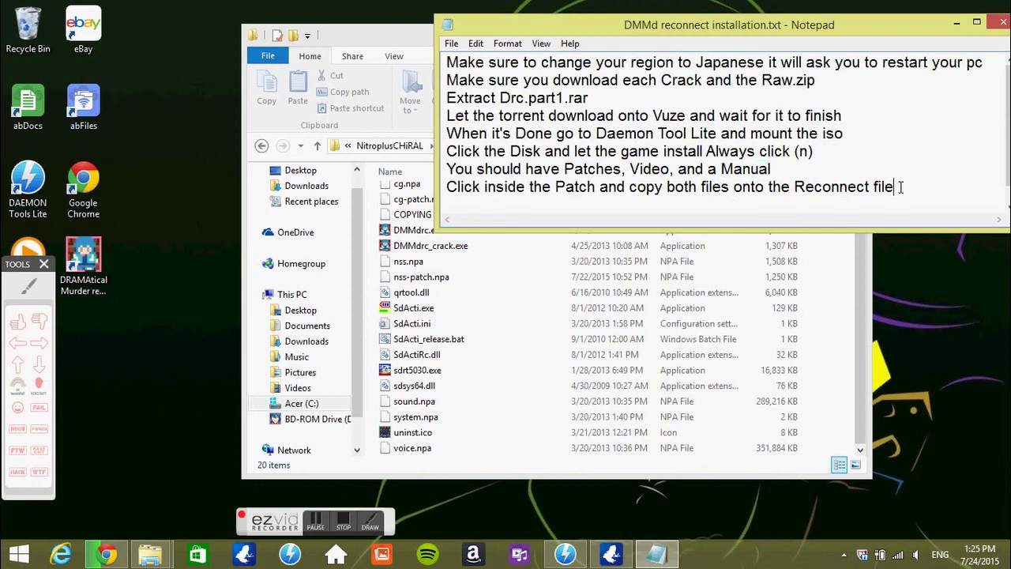
- Check the download progress of DMMd reconnect - Fullset.zip in Chrome, and minimize the browser window
{"action": "left_click", "coordinate": [954, 25]}
{"action": "left_click", "coordinate": [104, 557]}
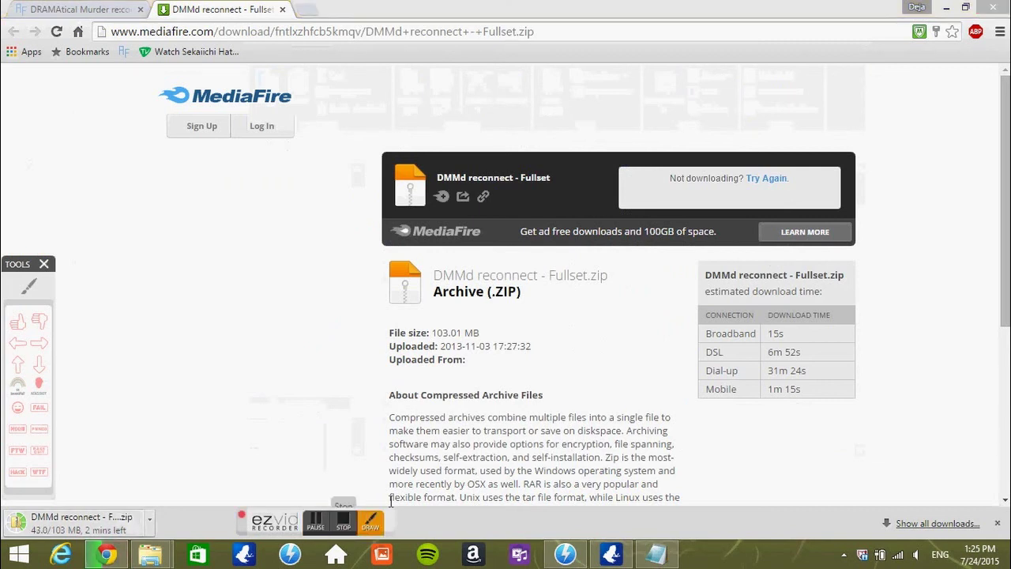
{"action": "left_click", "coordinate": [331, 506]}
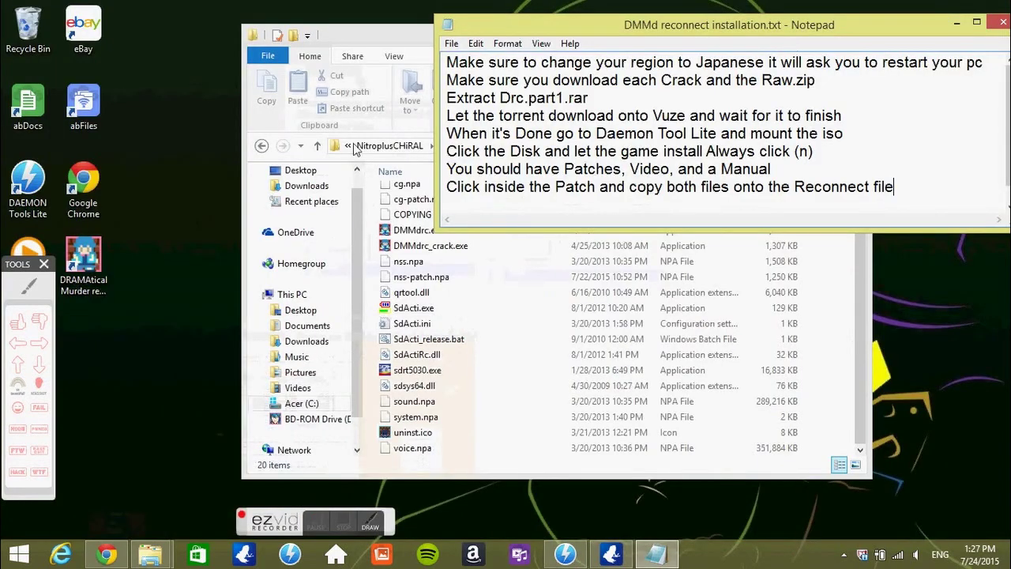
{"action": "left_click", "coordinate": [946, 8]}
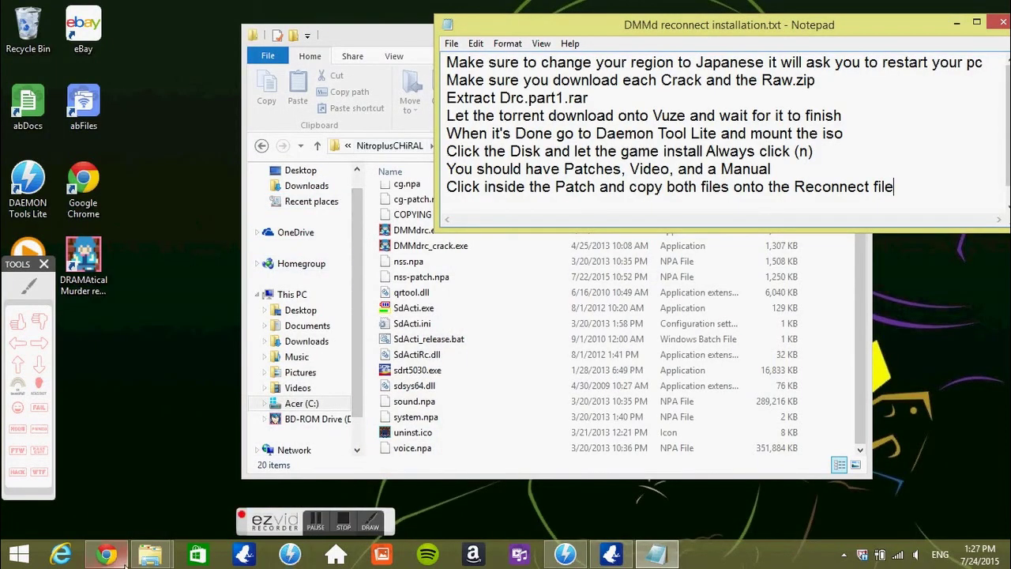
- Open the Downloads folder window and open the downloaded DMMd reconnect - Fullset archive
{"action": "mouse_move", "coordinate": [150, 553]}
{"action": "left_click", "coordinate": [132, 474]}
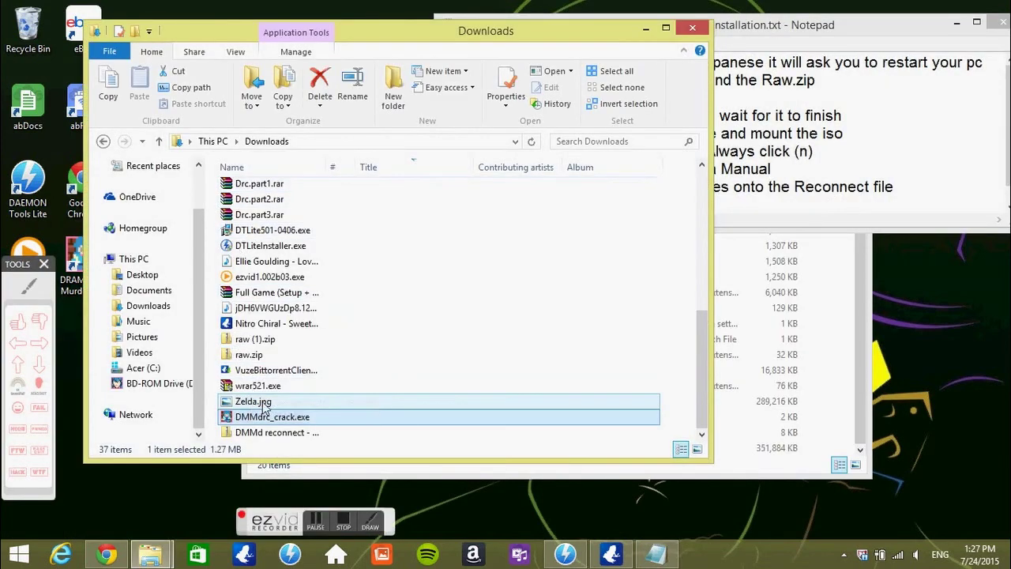
{"action": "left_click", "coordinate": [271, 434]}
{"action": "double_click", "coordinate": [271, 434]}
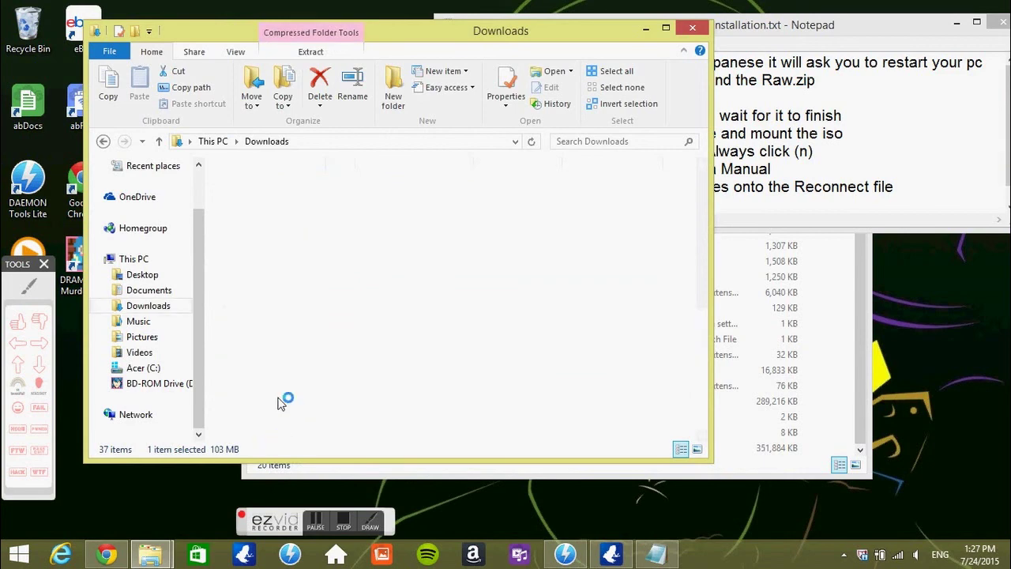
- Minimize the Notepad notes, spread the archive and game folder windows apart, and open the archive's Patches folder
{"action": "left_click", "coordinate": [957, 22]}
{"action": "left_click_drag", "start_coordinate": [761, 50], "coordinate": [878, 63]}
{"action": "left_click_drag", "start_coordinate": [350, 27], "coordinate": [272, 20]}
{"action": "left_click", "coordinate": [165, 199]}
{"action": "double_click", "coordinate": [164, 199]}
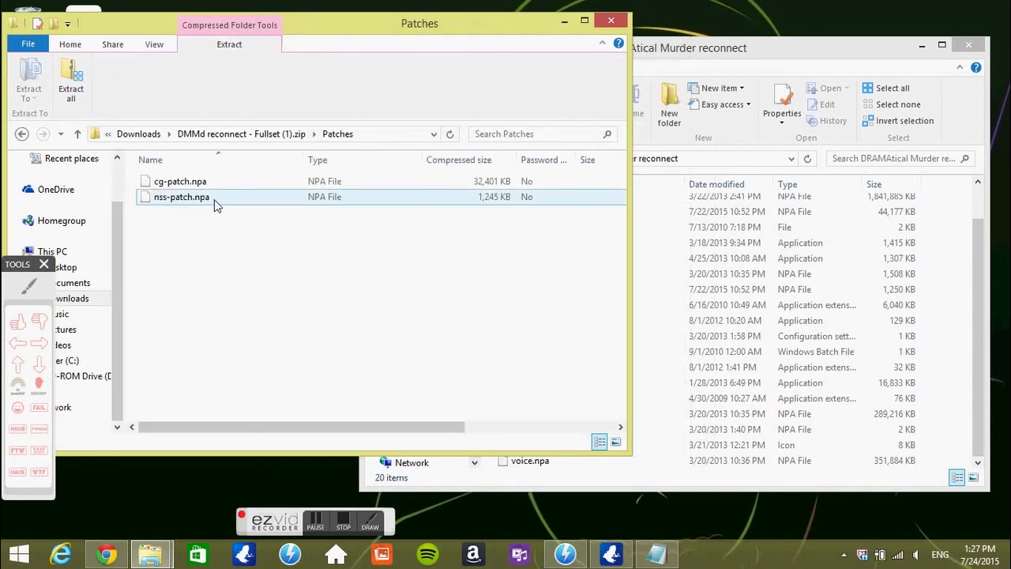
- Copy cg-patch.npa and nss-patch.npa one at a time from the Patches folder, bringing the DRAMAtical Murder reconnect folder window forward after each
{"action": "left_click", "coordinate": [200, 186]}
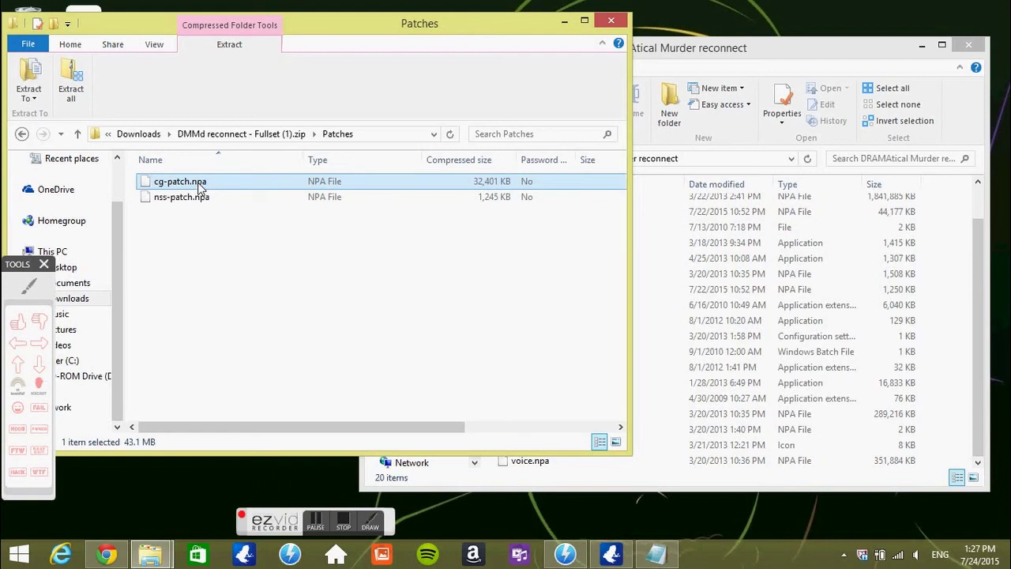
{"action": "right_click", "coordinate": [199, 184]}
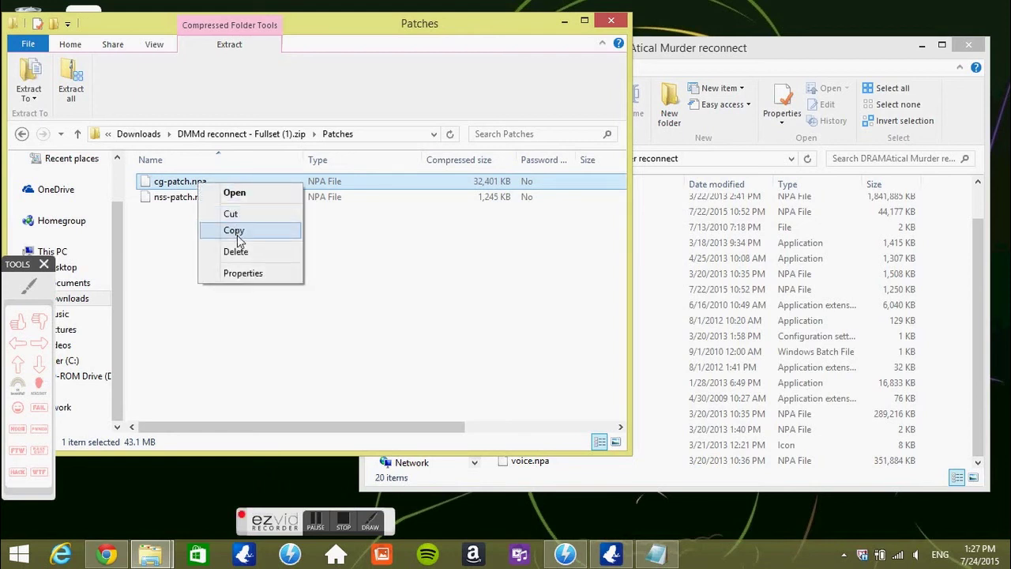
{"action": "left_click", "coordinate": [237, 233]}
{"action": "left_click", "coordinate": [938, 218]}
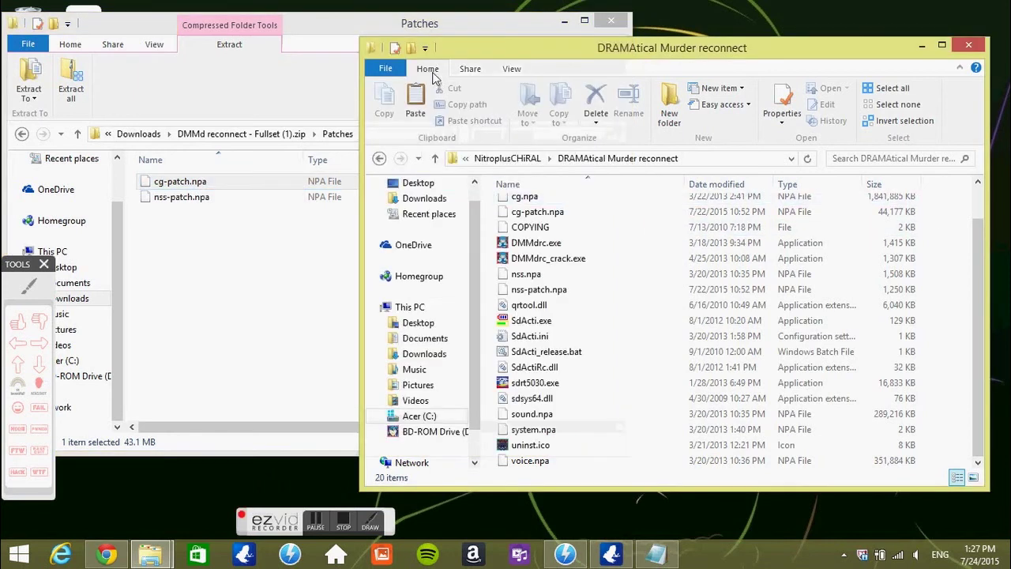
{"action": "left_click", "coordinate": [199, 201]}
{"action": "right_click", "coordinate": [199, 203]}
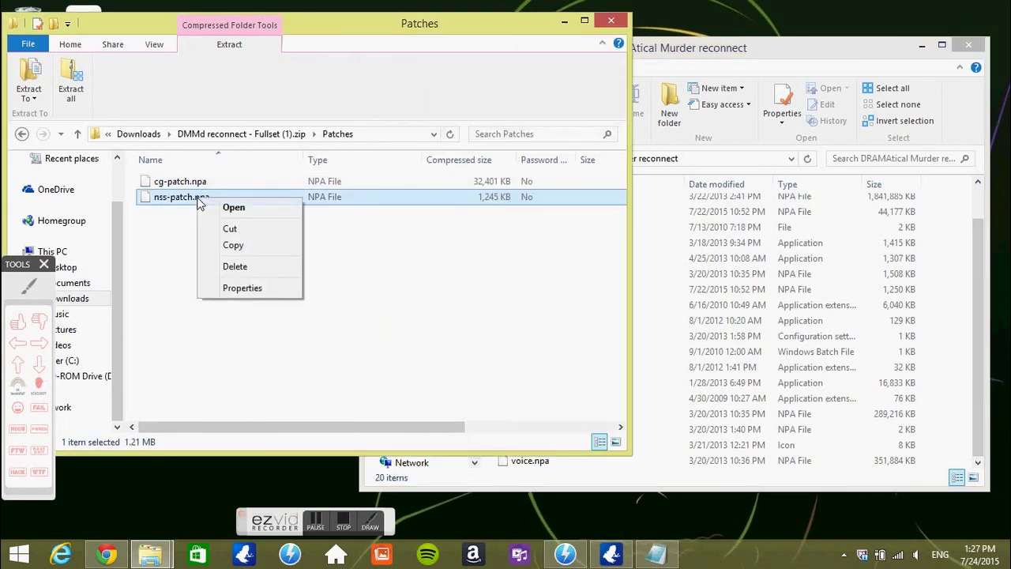
{"action": "left_click", "coordinate": [233, 245]}
{"action": "left_click", "coordinate": [958, 236]}
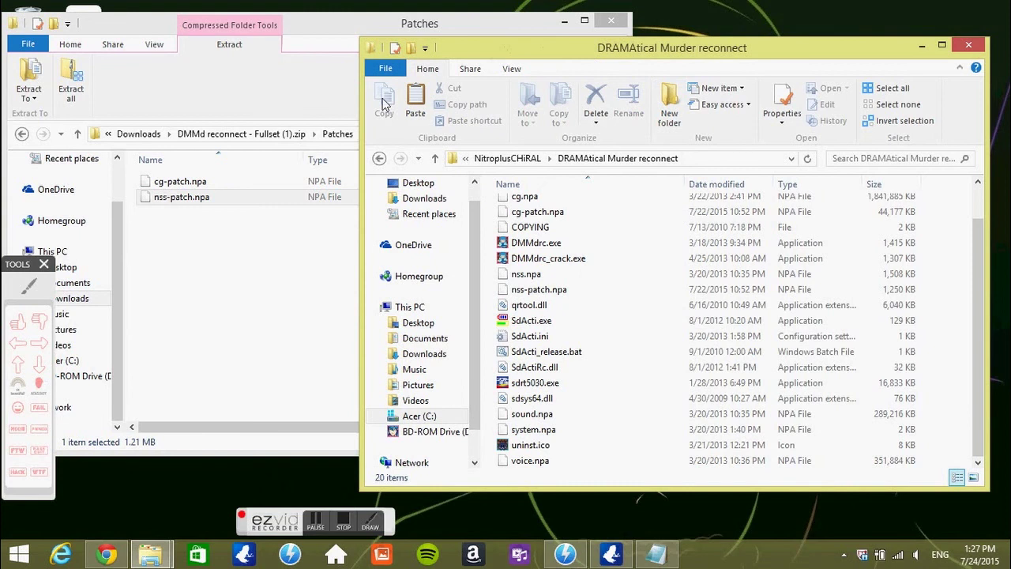
- Select cg-patch.npa and nss-patch.npa in turn in the game folder, and close the Patches window
{"action": "left_click", "coordinate": [543, 212]}
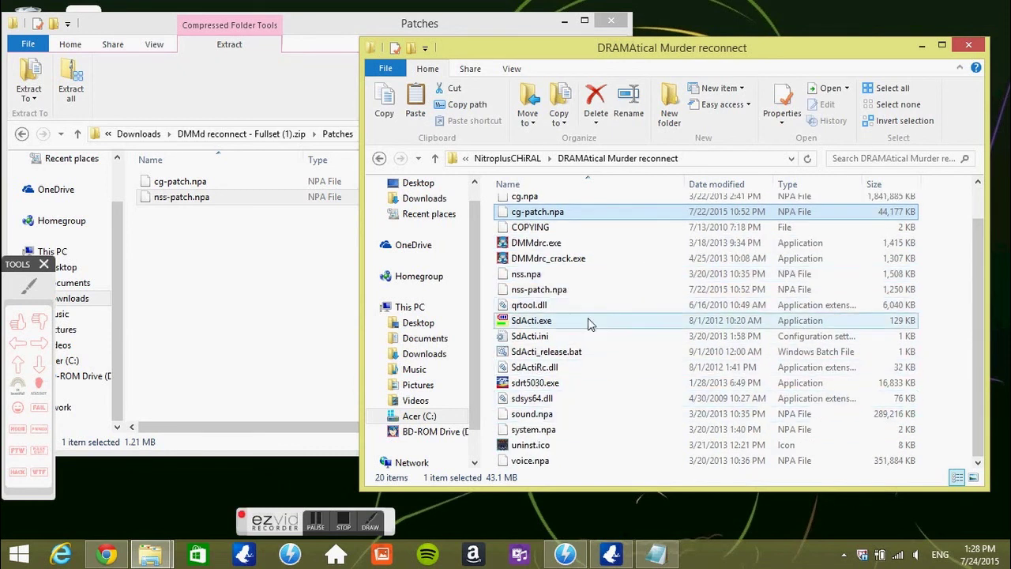
{"action": "left_click", "coordinate": [563, 292]}
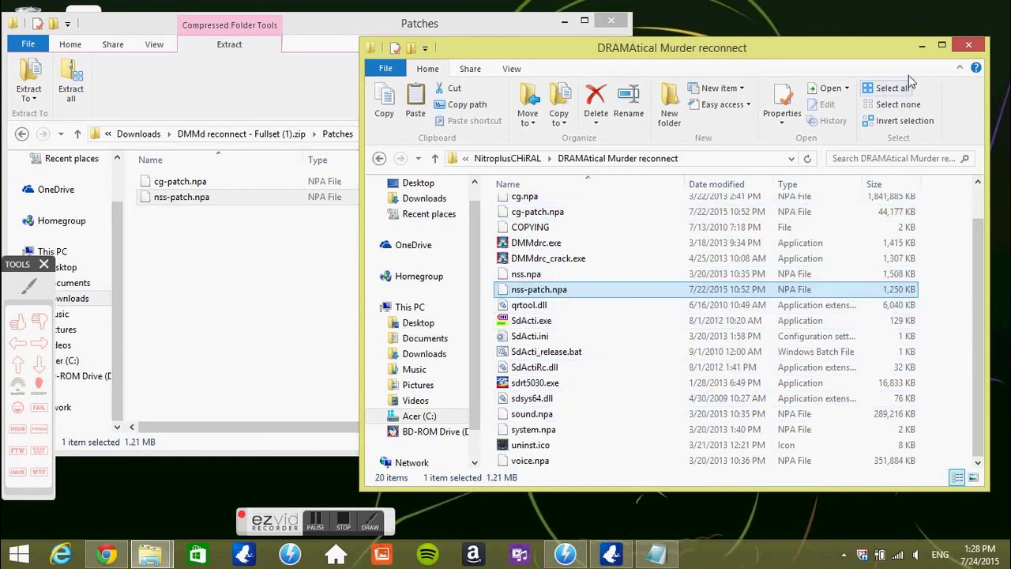
{"action": "left_click", "coordinate": [610, 21]}
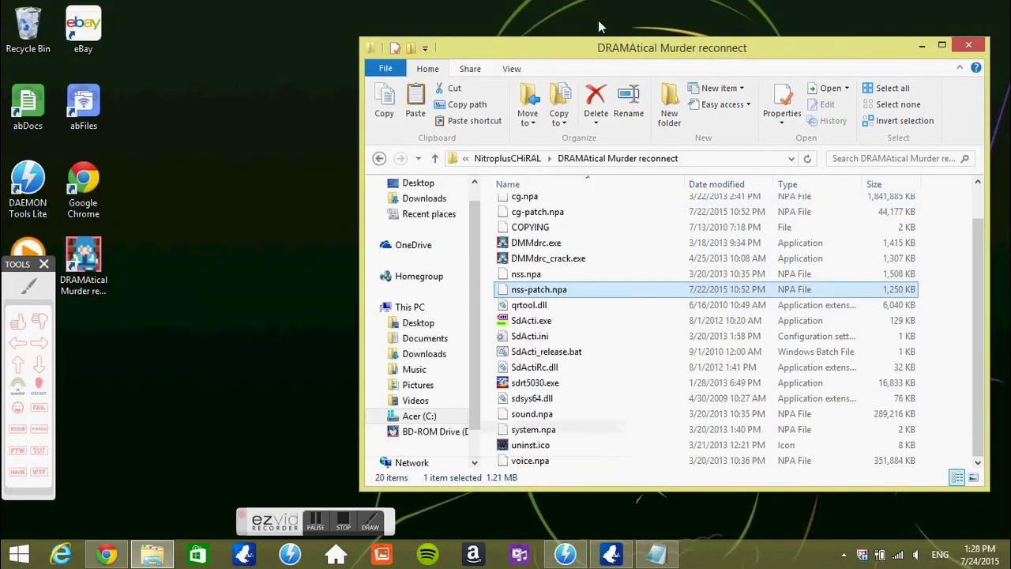
- Launch the game from DMMdrc_crack.exe, clear the folder window and USB notification from view, and bring the game window into focus
{"action": "left_click", "coordinate": [574, 265]}
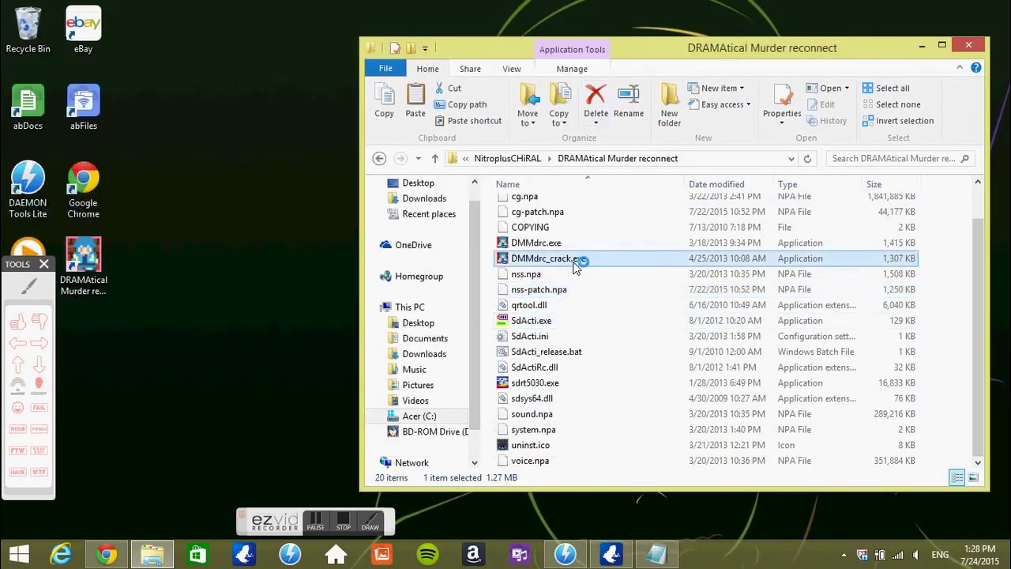
{"action": "left_click", "coordinate": [929, 50]}
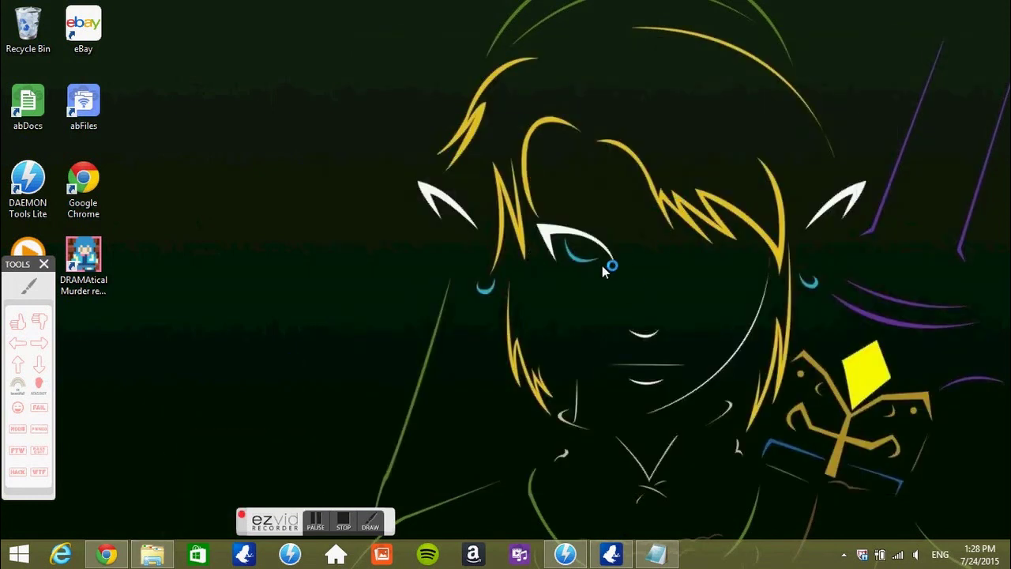
{"action": "left_click_drag", "start_coordinate": [261, 521], "coordinate": [35, 520]}
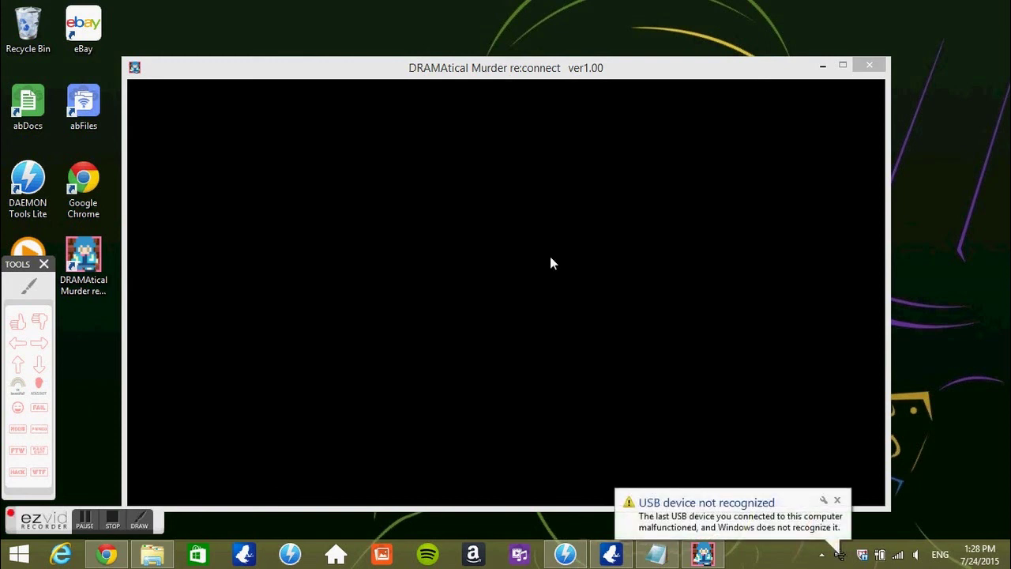
{"action": "left_click", "coordinate": [837, 500]}
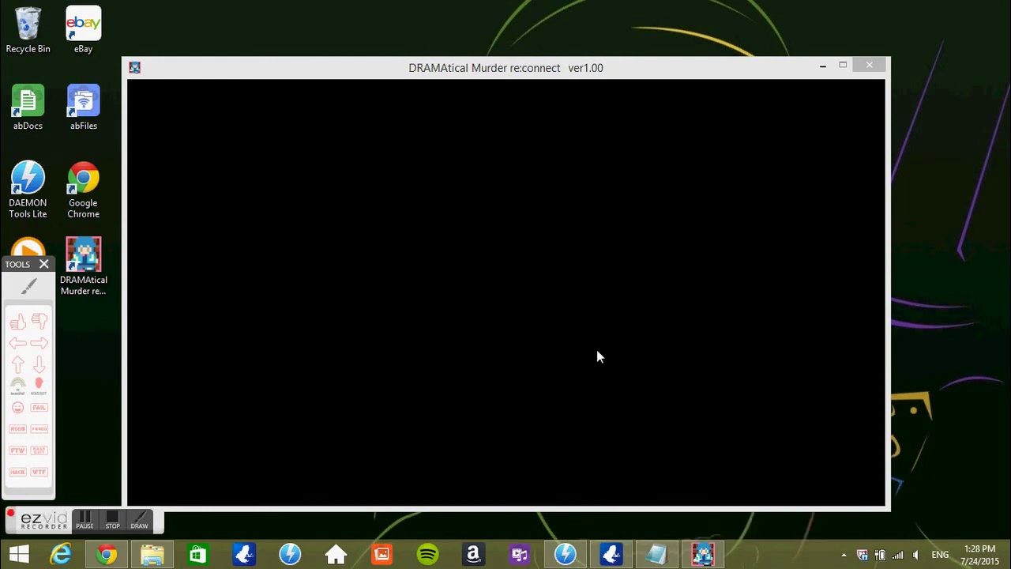
{"action": "left_click", "coordinate": [617, 409]}
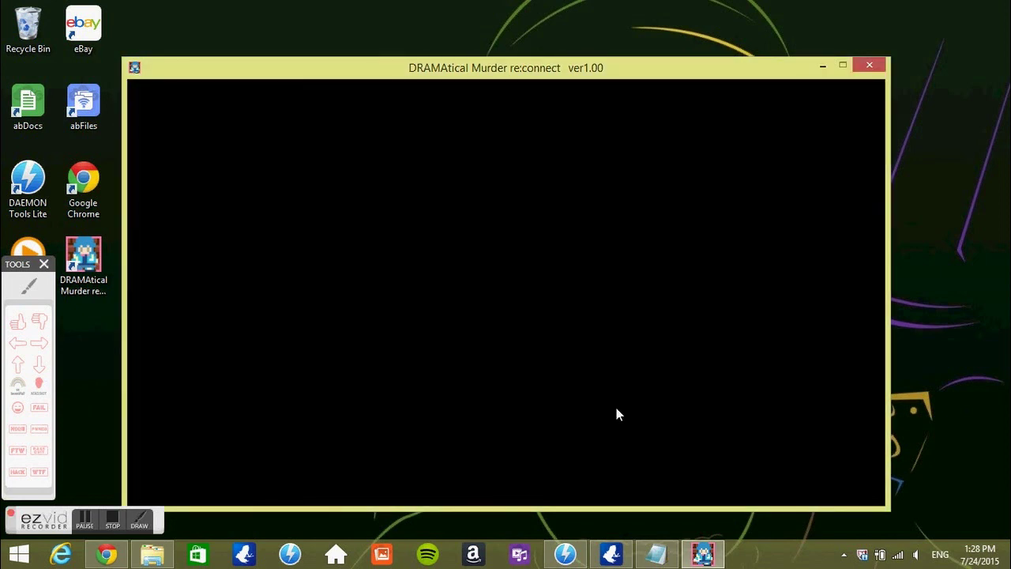
- Add the line "Dont worry about the black screen" to the end of the Notepad installation notes, and minimize Notepad
{"action": "left_click", "coordinate": [654, 556]}
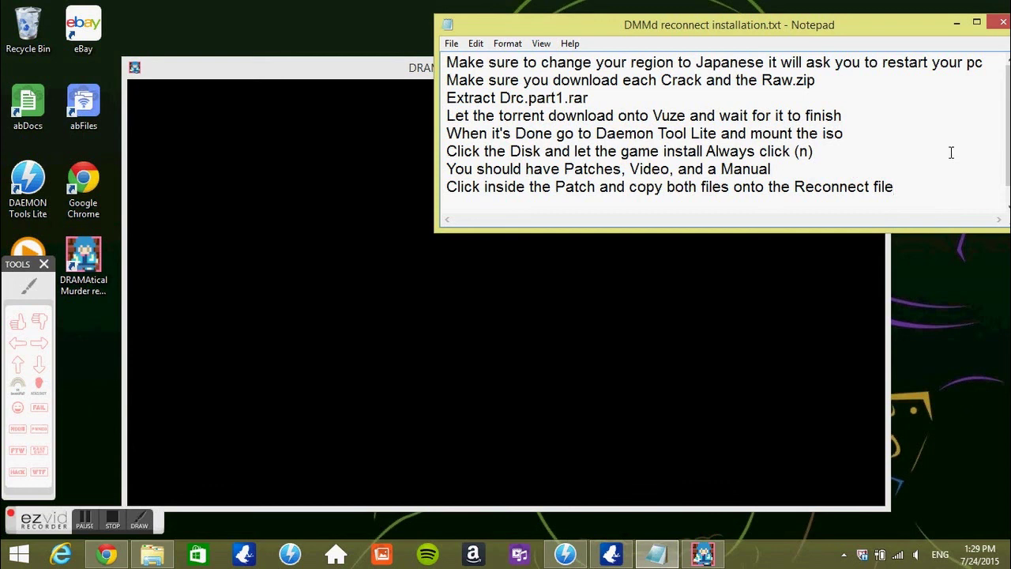
{"action": "key", "text": "Return"}
{"action": "type", "text": "D"}
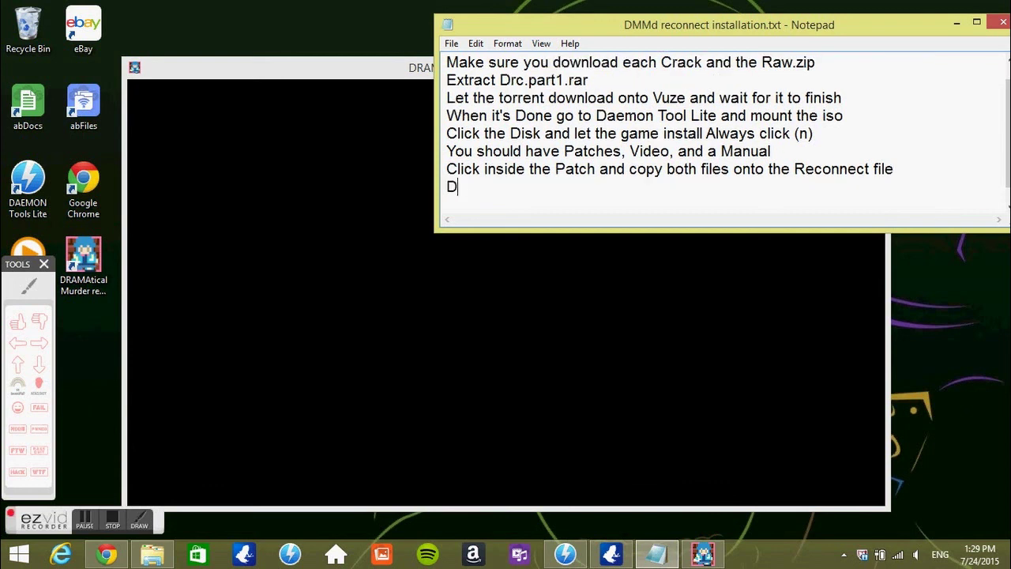
{"action": "type", "text": "ont worry"}
{"action": "type", "text": "abo"}
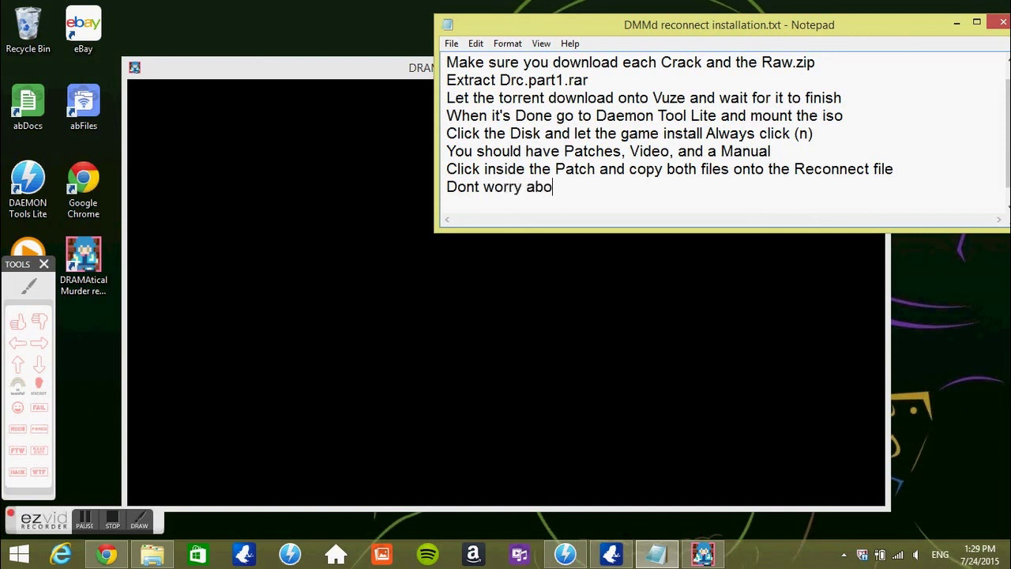
{"action": "type", "text": "ut the bl"}
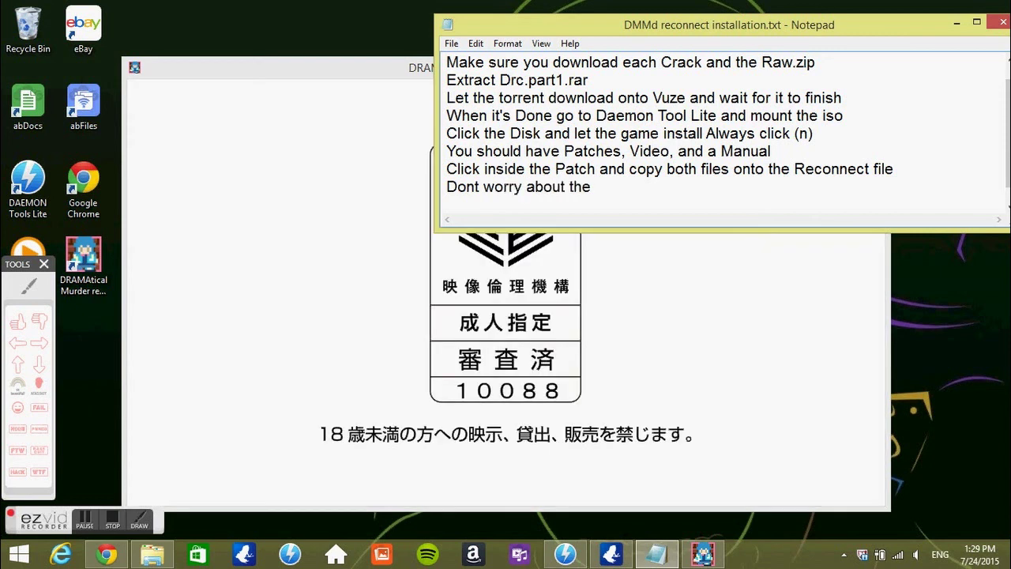
{"action": "type", "text": "ack screen"}
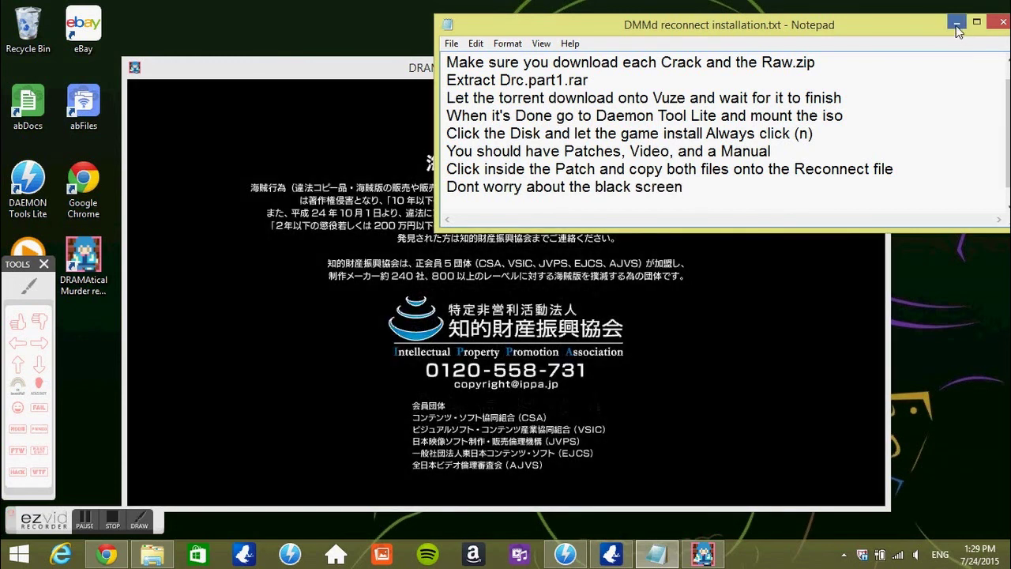
{"action": "left_click", "coordinate": [956, 26]}
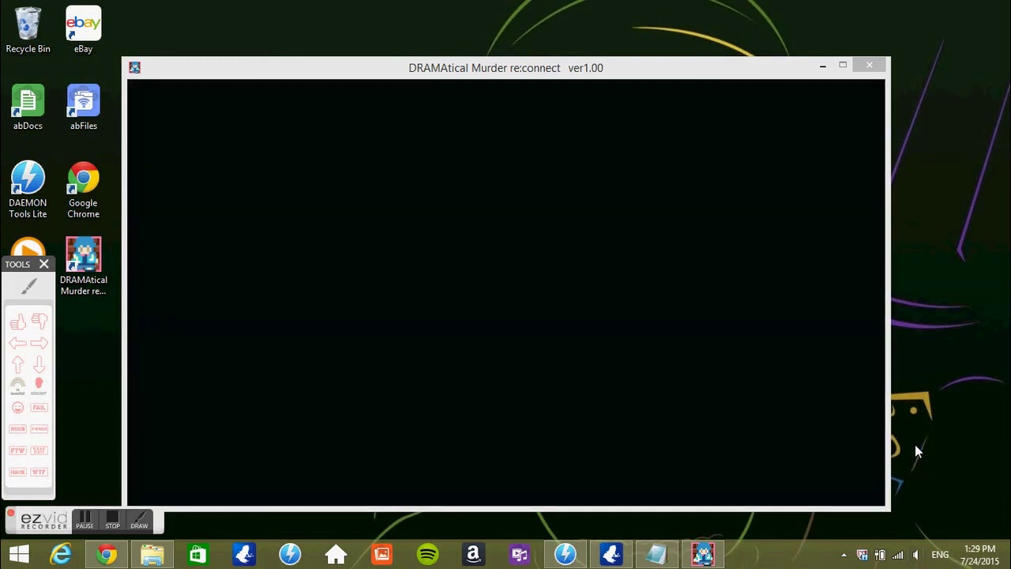
- Raise the system volume to near maximum and return to the game window
{"action": "left_click", "coordinate": [916, 377]}
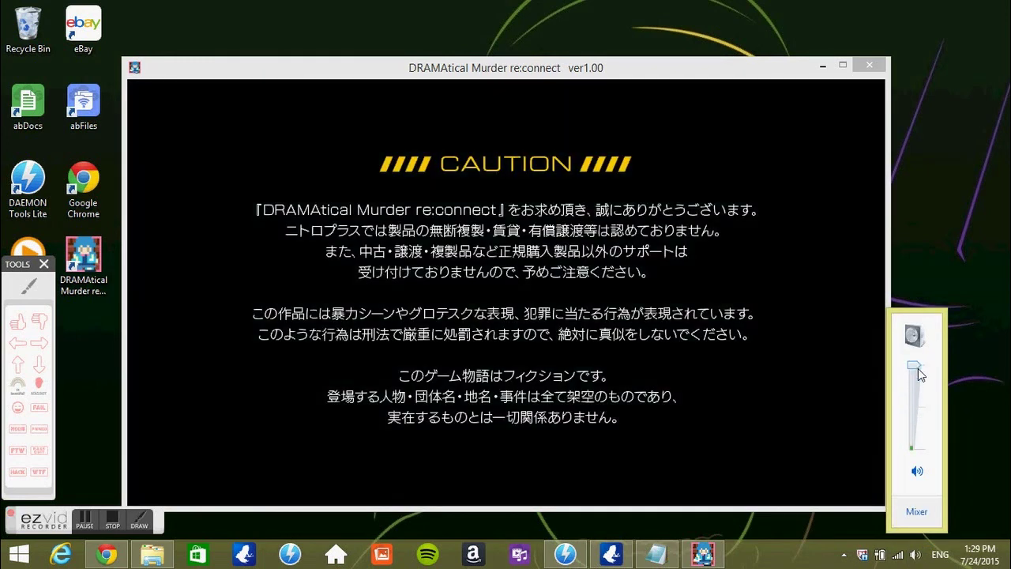
{"action": "left_click", "coordinate": [751, 322]}
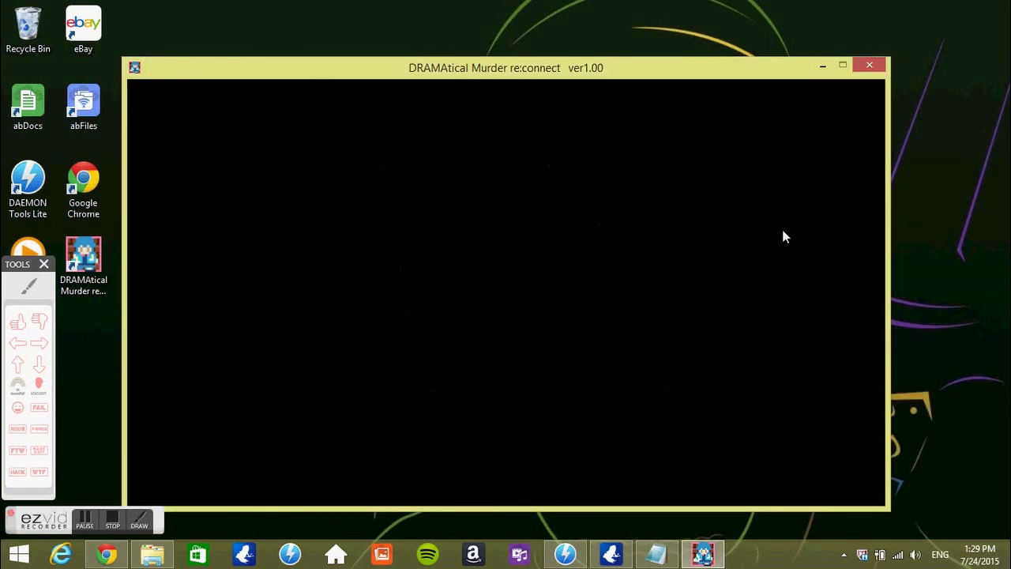